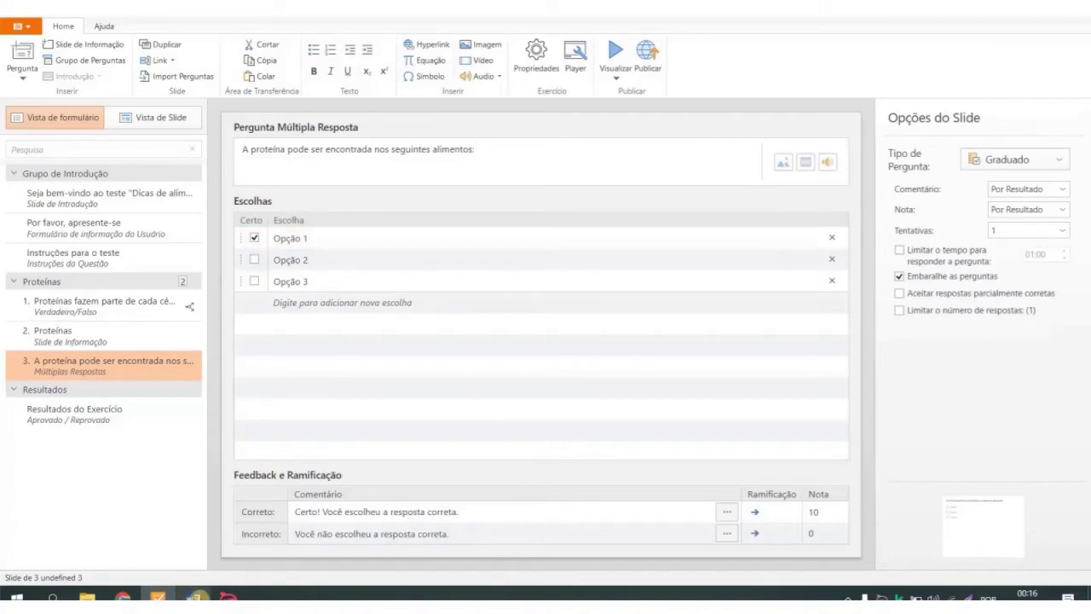
- Copy "Carne, frango e peixe" from the Word document and use it to replace the first choice's text
{"action": "left_click", "coordinate": [191, 595]}
{"action": "left_click", "coordinate": [451, 378]}
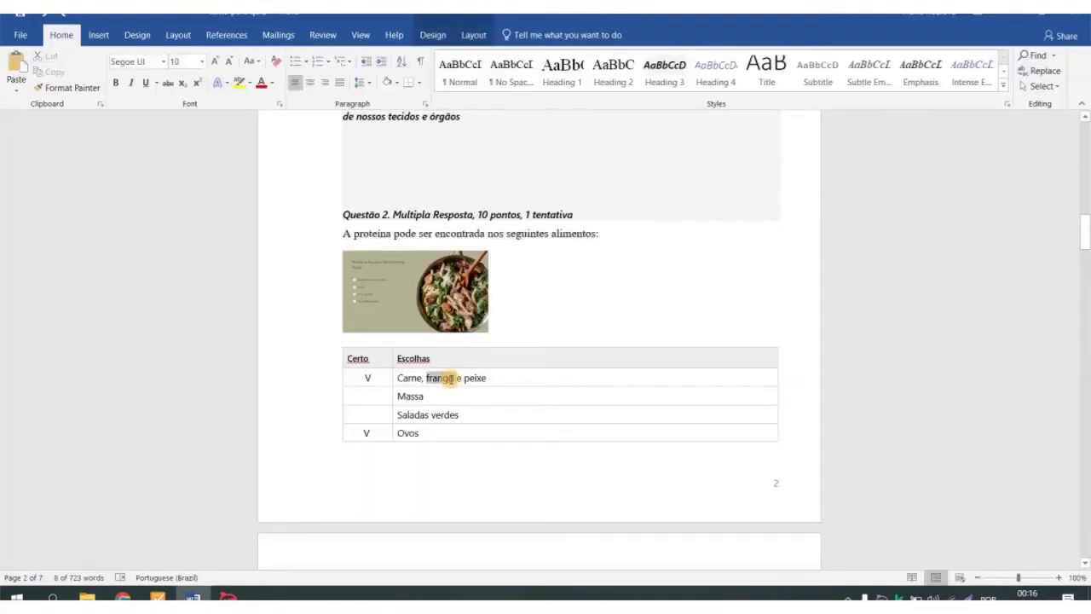
{"action": "triple_click", "coordinate": [451, 379]}
{"action": "key", "text": "ctrl+c"}
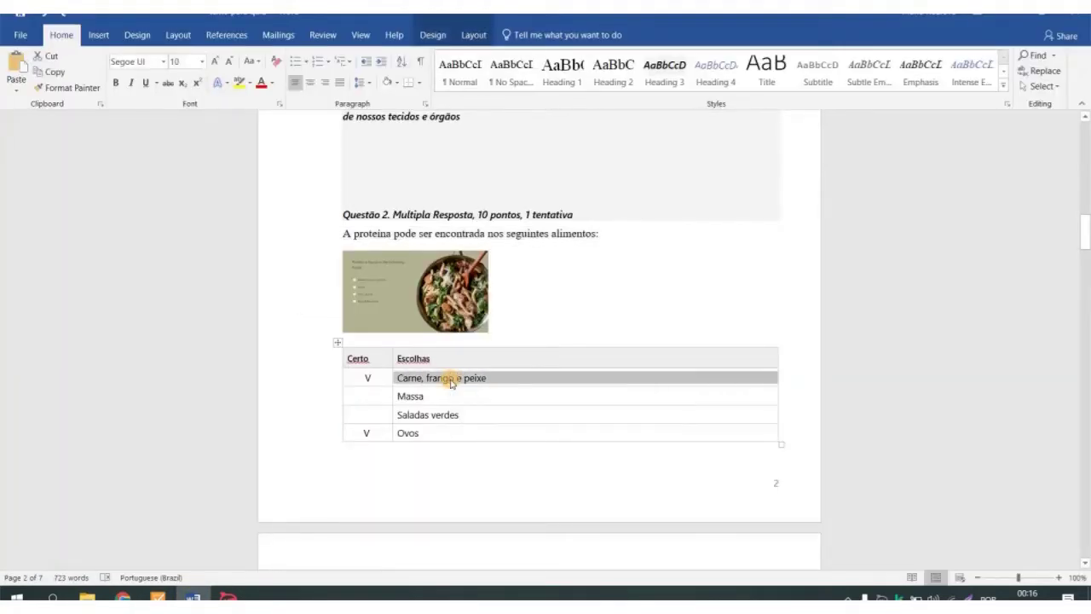
{"action": "left_click", "coordinate": [158, 595]}
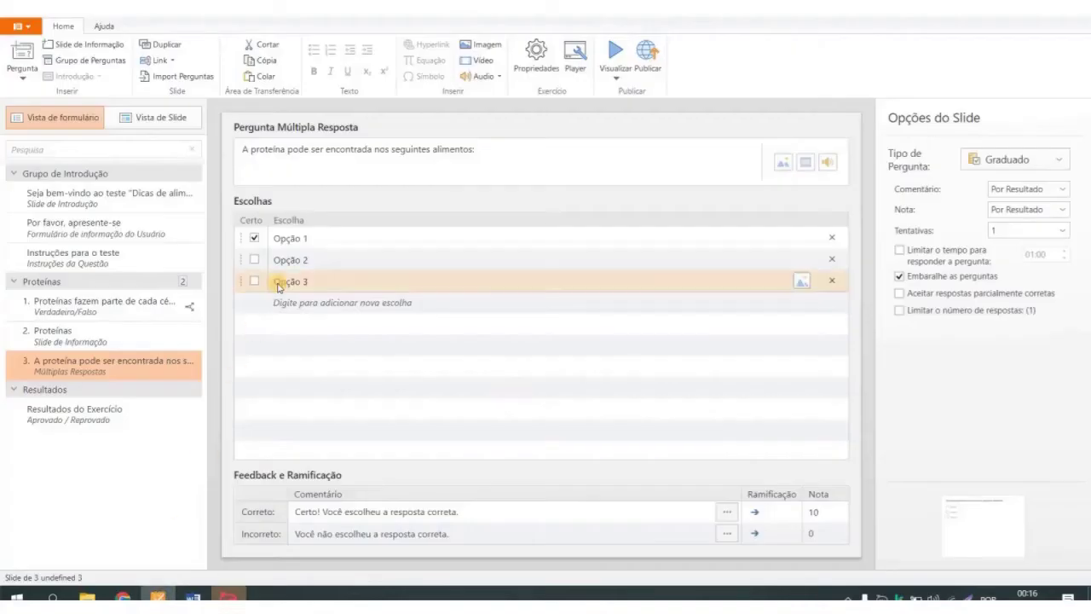
{"action": "left_click", "coordinate": [291, 238]}
{"action": "key", "text": "ctrl+a"}
{"action": "key", "text": "ctrl+v"}
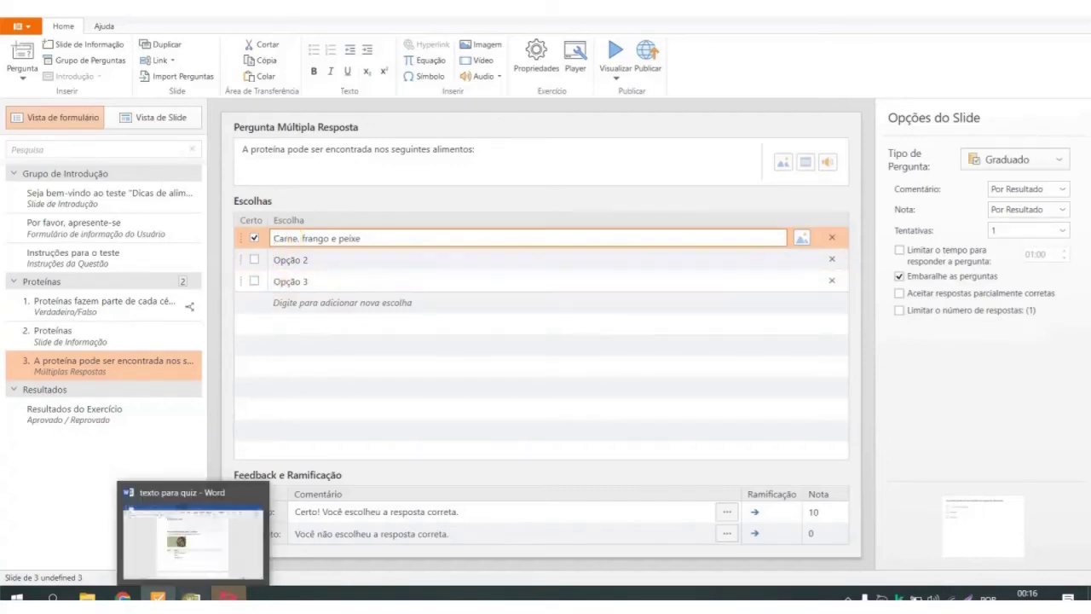
- Using the choices listed in the Word document, set the second choice to "Massa" and the third to "Saladas verdes"
{"action": "left_click", "coordinate": [192, 596]}
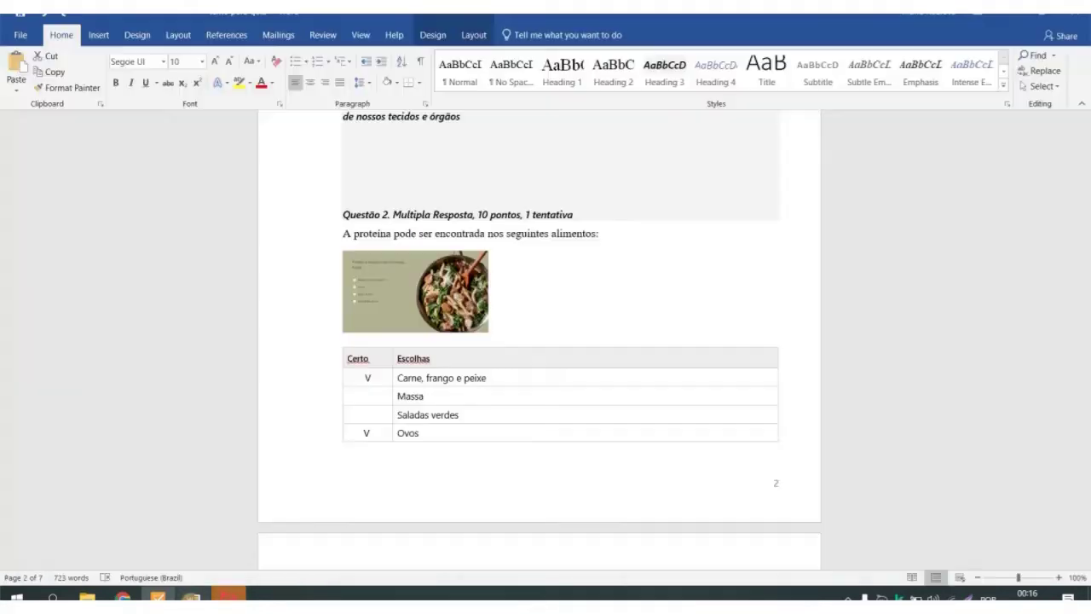
{"action": "left_click", "coordinate": [413, 416]}
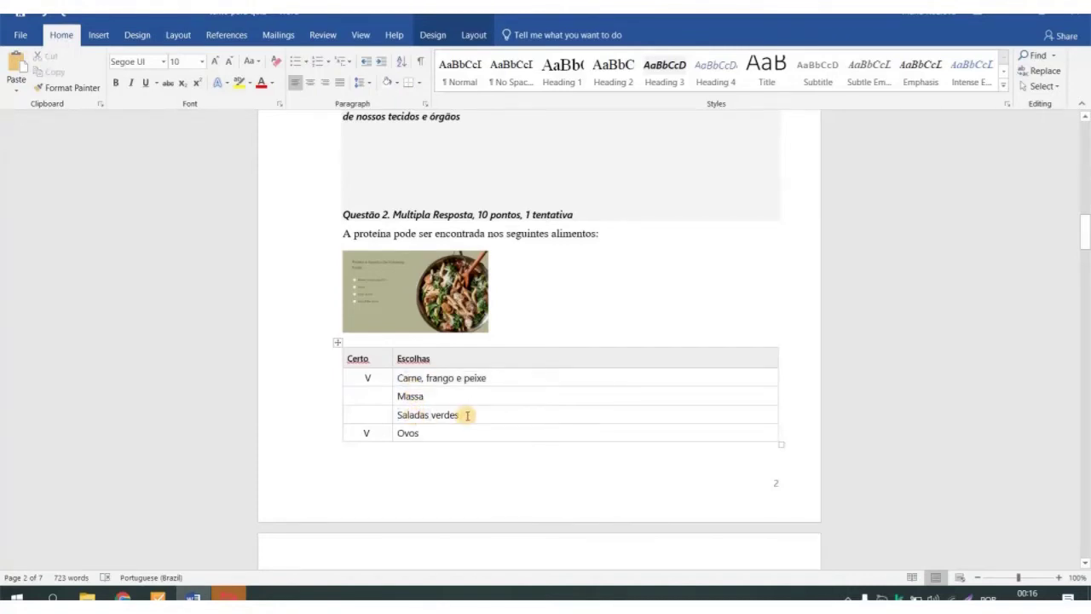
{"action": "left_click_drag", "start_coordinate": [463, 415], "coordinate": [399, 417]}
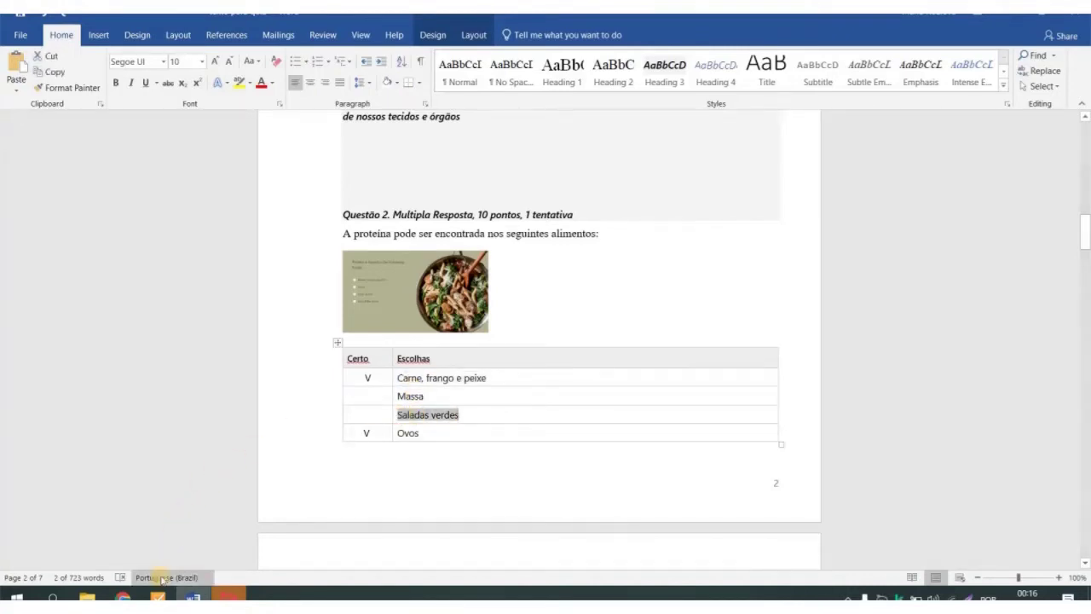
{"action": "left_click", "coordinate": [228, 596]}
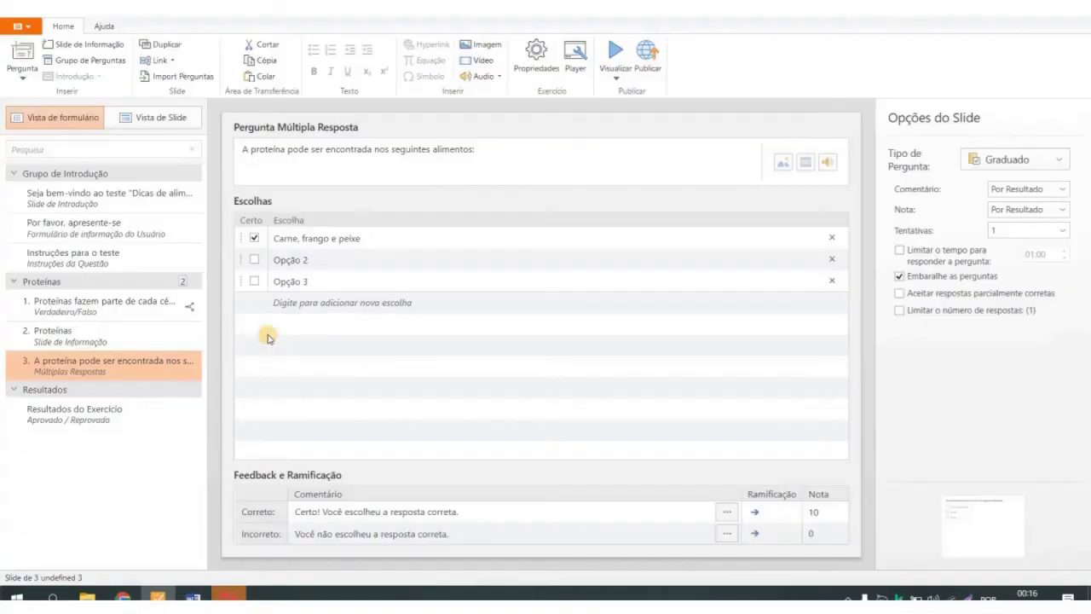
{"action": "left_click", "coordinate": [301, 259]}
{"action": "type", "text": "Massa"}
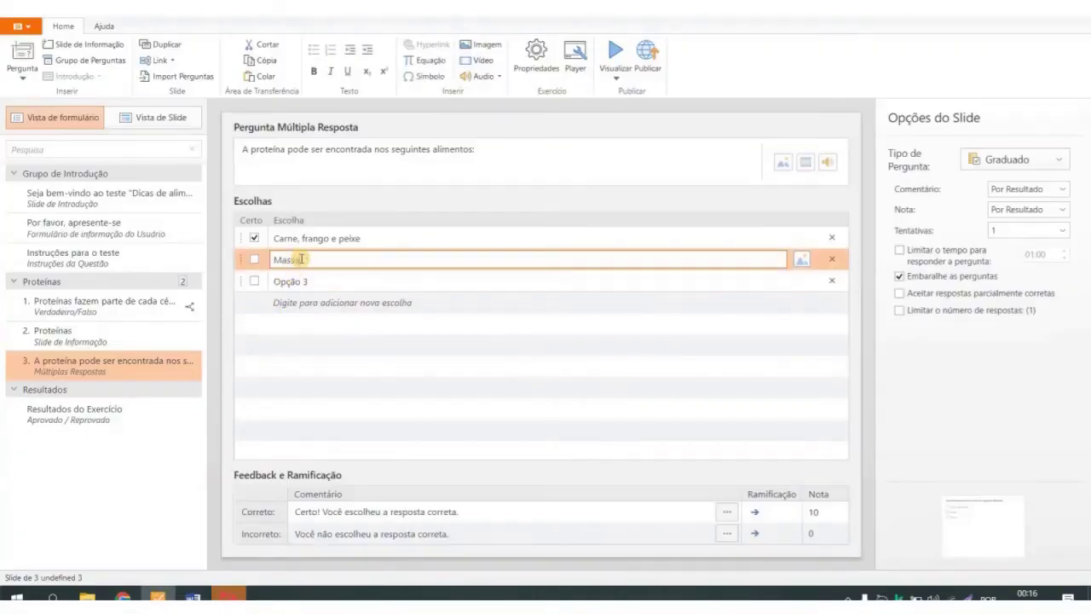
{"action": "key", "text": "Return"}
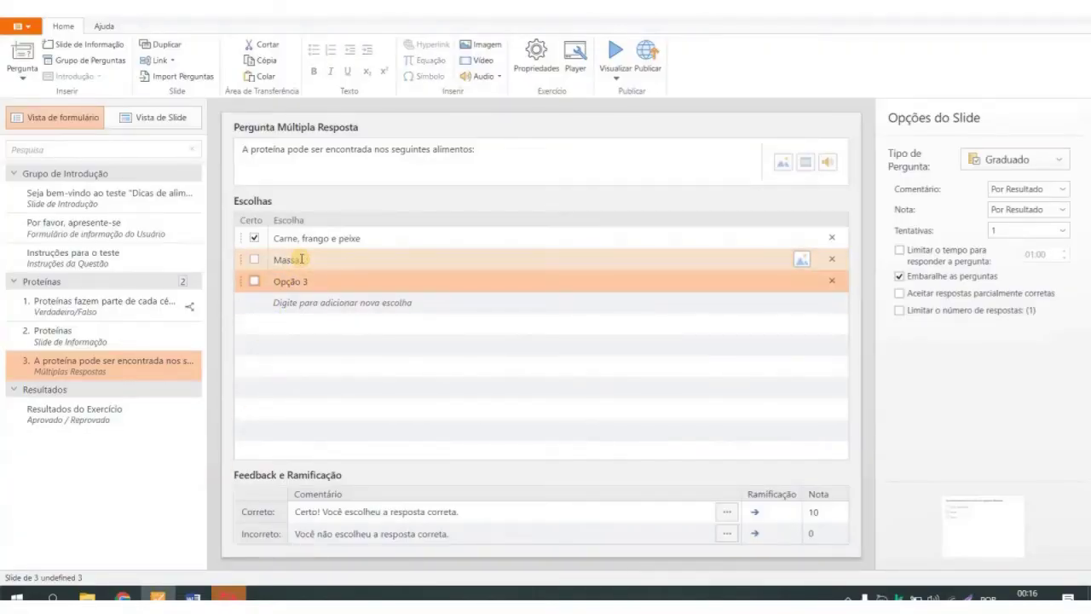
{"action": "left_click", "coordinate": [305, 281]}
{"action": "type", "text": "Saladas verdes"}
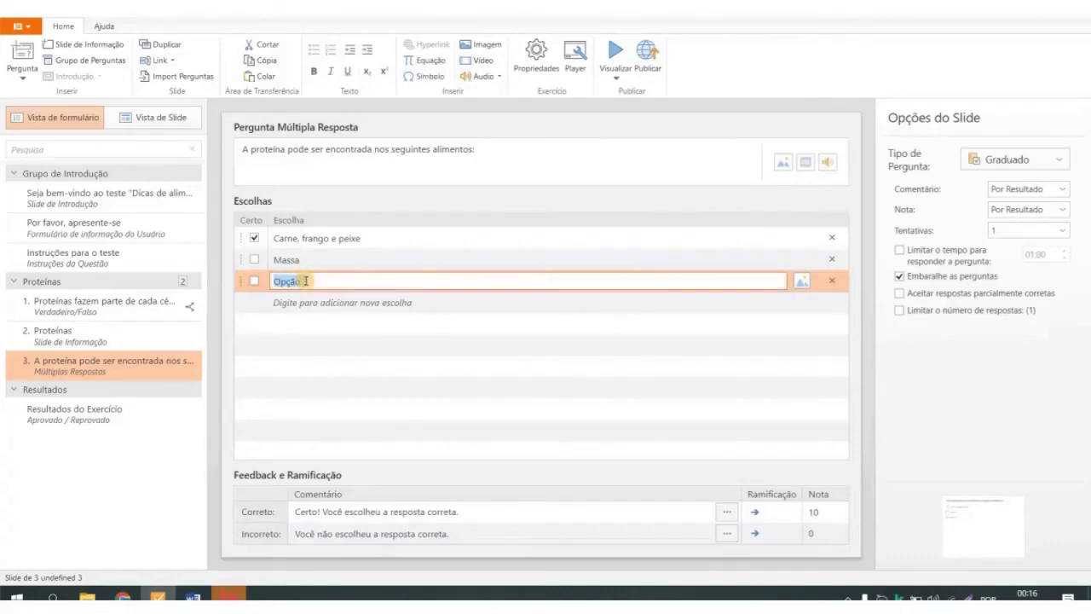
- Add a fourth choice "Ovos" and mark it as correct
{"action": "left_click", "coordinate": [300, 301]}
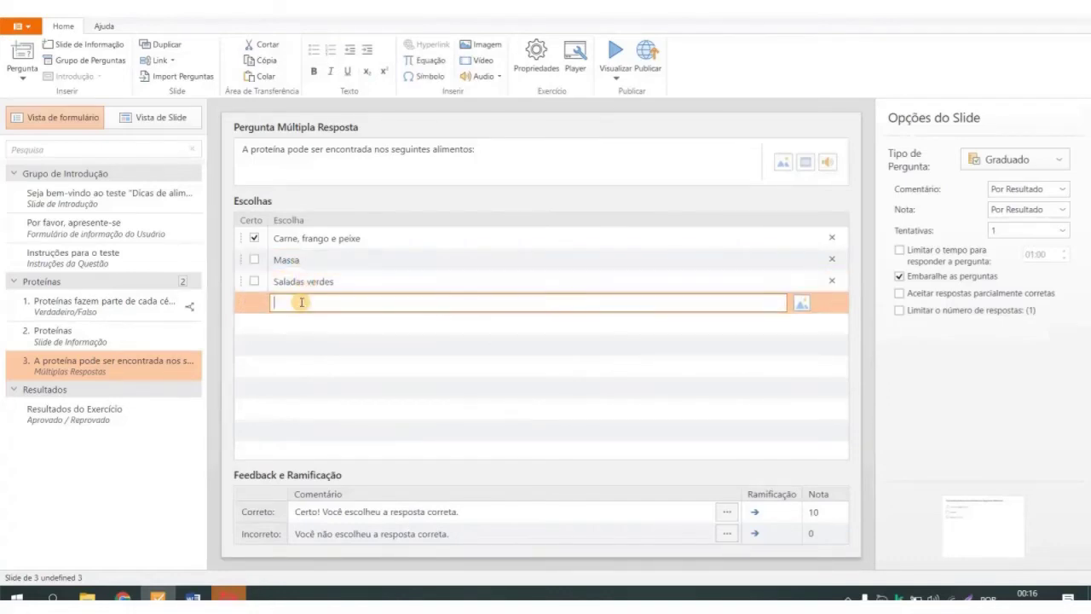
{"action": "type", "text": "O"}
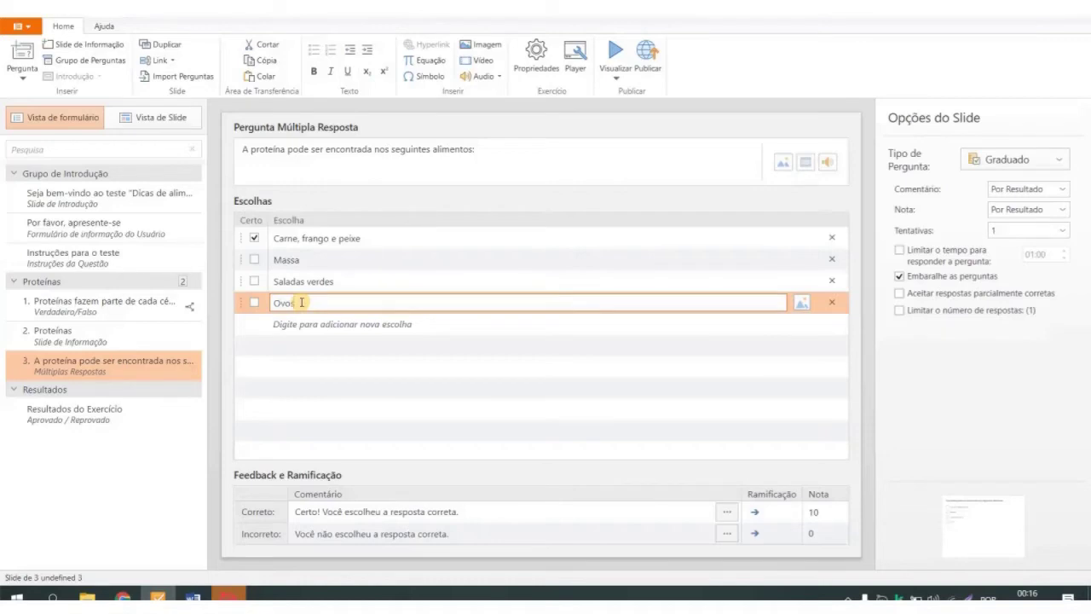
{"action": "type", "text": "vos"}
{"action": "left_click", "coordinate": [254, 303]}
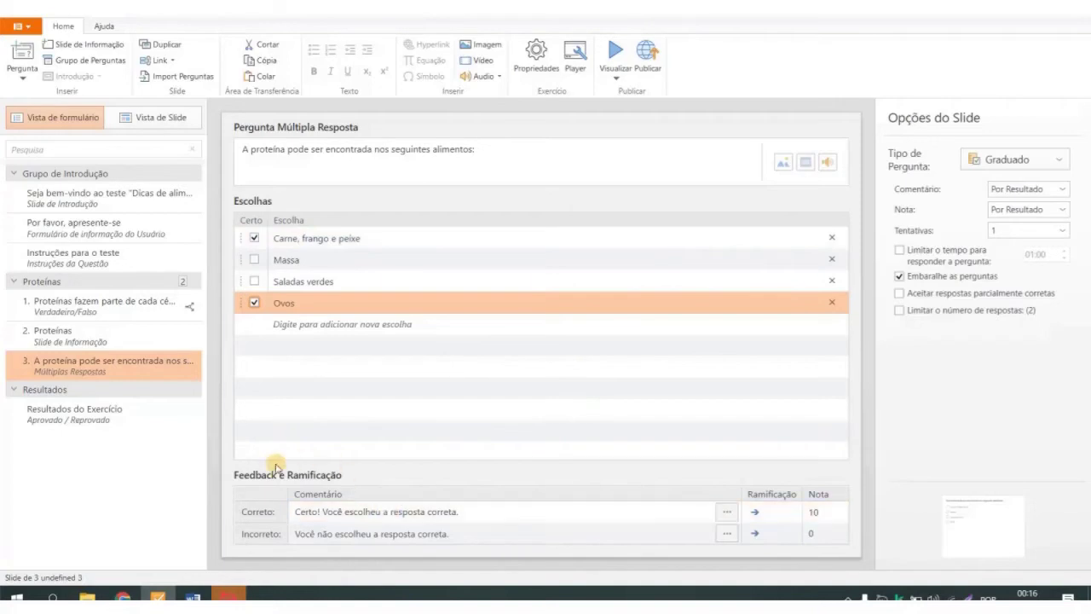
- Replace the correct-answer feedback with the "Isso mesmo! Os alimentos ricos em proteínas..." comment copied from the Word document
{"action": "left_click", "coordinate": [189, 594]}
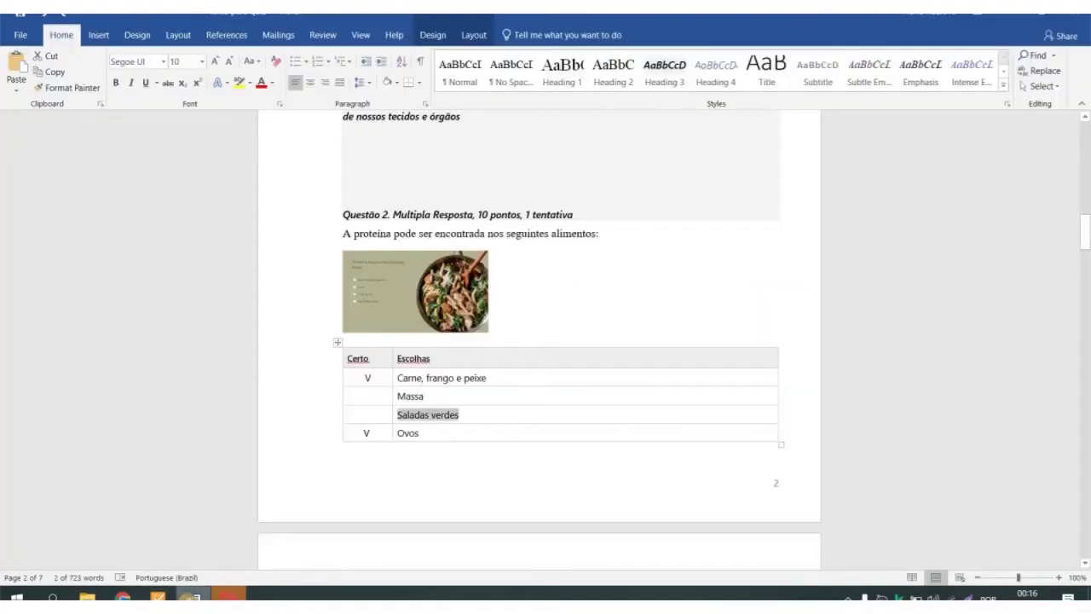
{"action": "scroll", "coordinate": [473, 458], "scroll_direction": "down", "scroll_amount": 6}
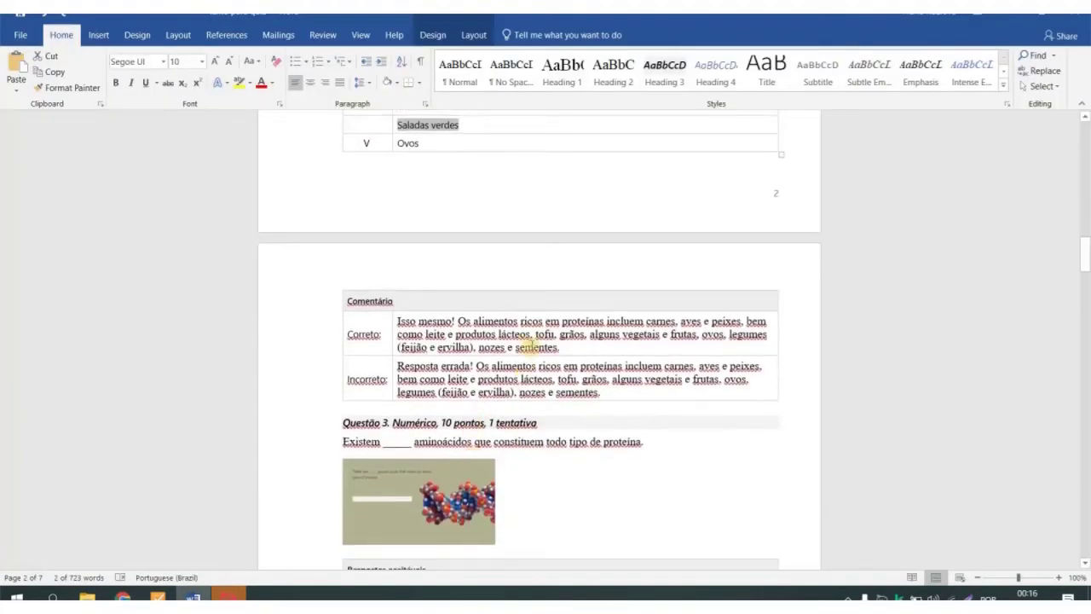
{"action": "left_click", "coordinate": [530, 336]}
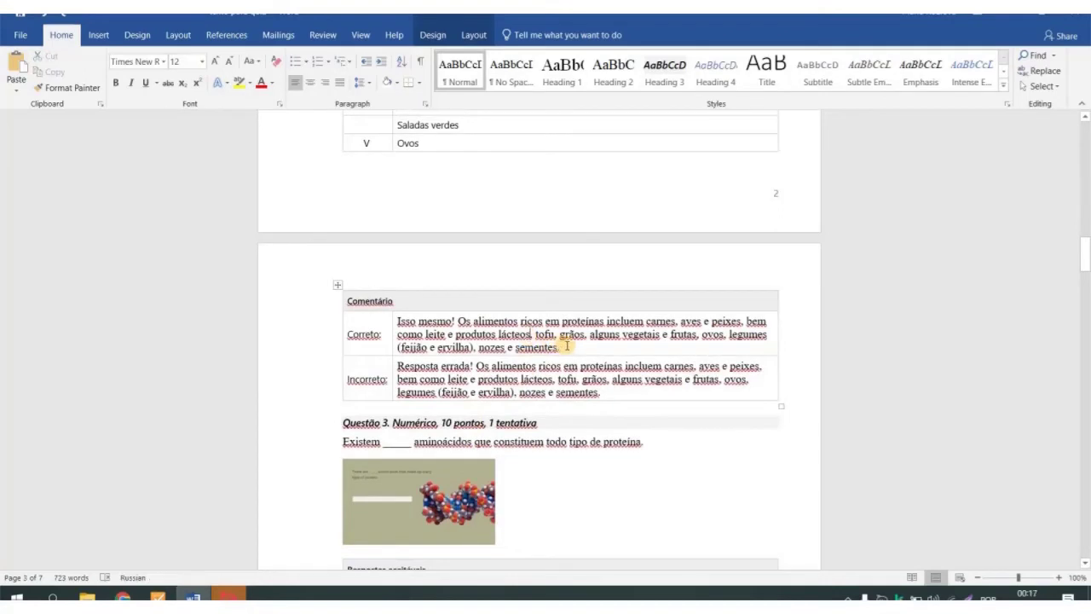
{"action": "left_click_drag", "start_coordinate": [566, 345], "coordinate": [390, 319]}
{"action": "double_click", "coordinate": [421, 322]}
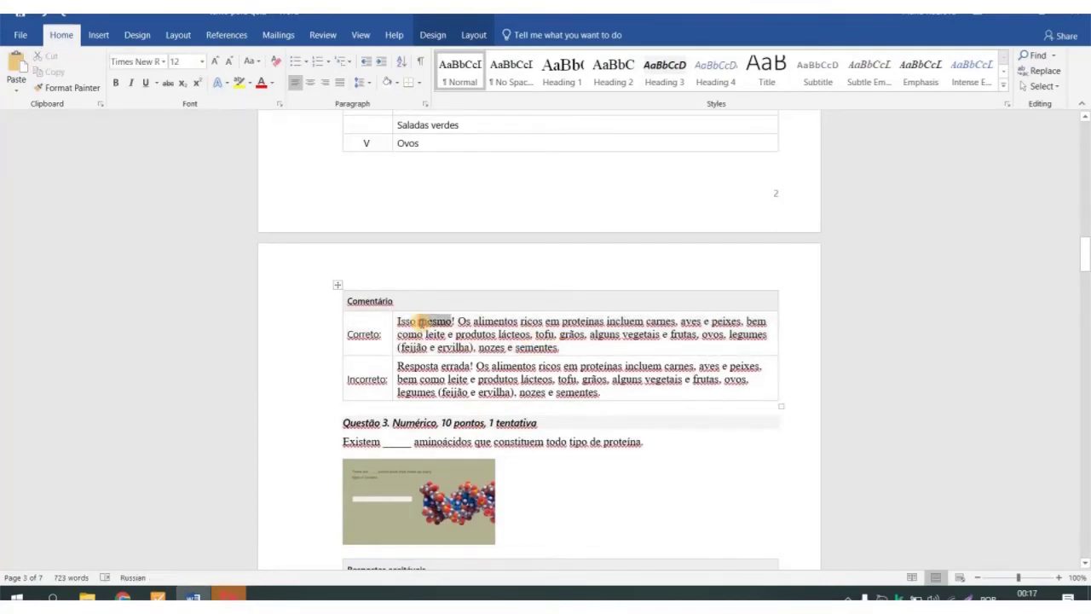
{"action": "left_click_drag", "start_coordinate": [568, 348], "coordinate": [399, 321]}
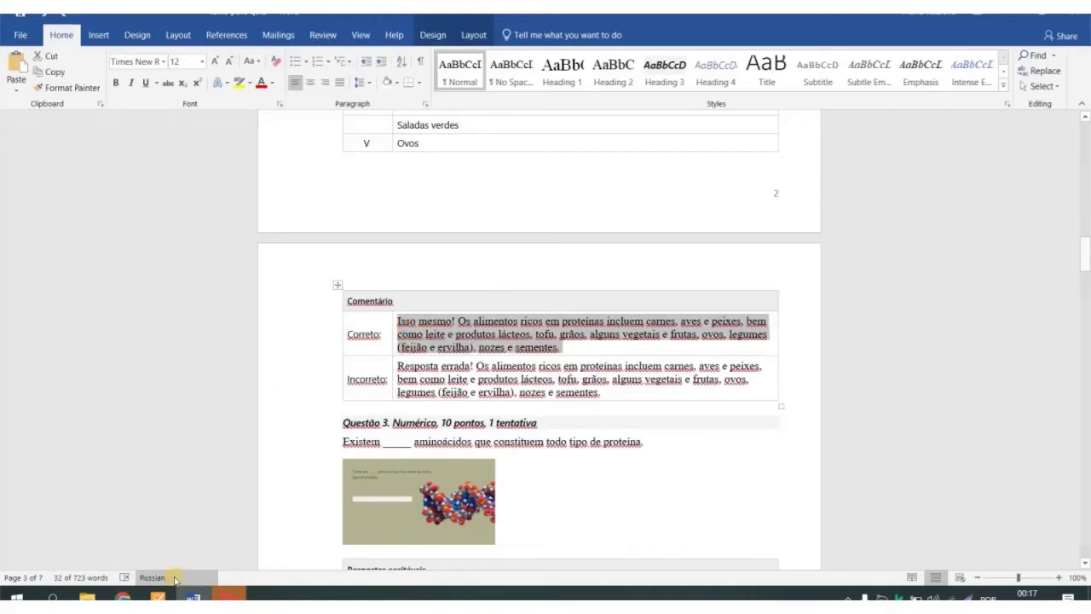
{"action": "left_click", "coordinate": [158, 596]}
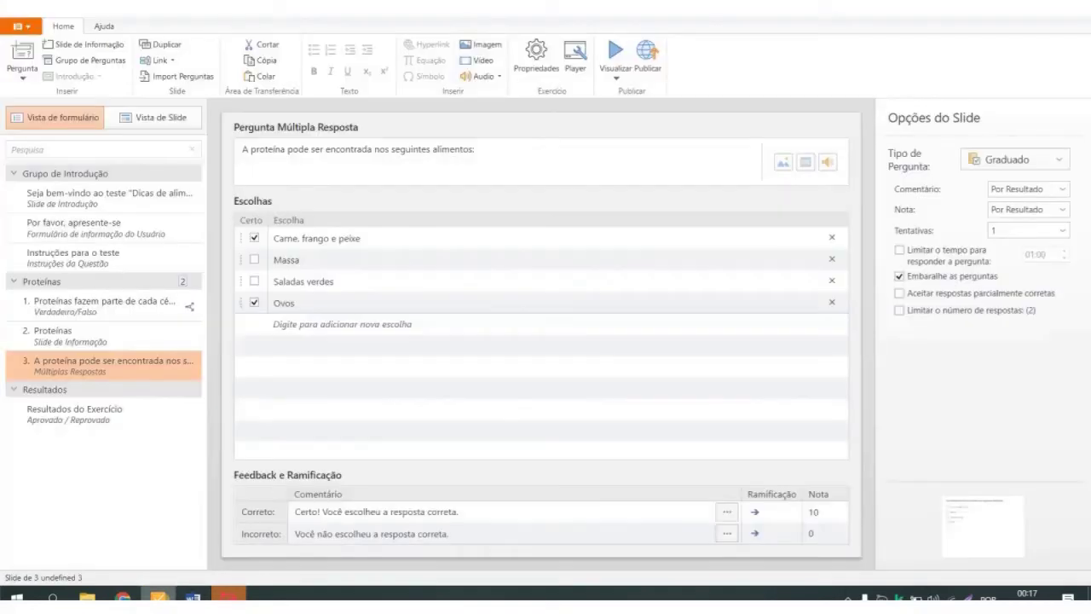
{"action": "left_click", "coordinate": [443, 511]}
{"action": "key", "text": "ctrl+a"}
{"action": "key", "text": "ctrl+v"}
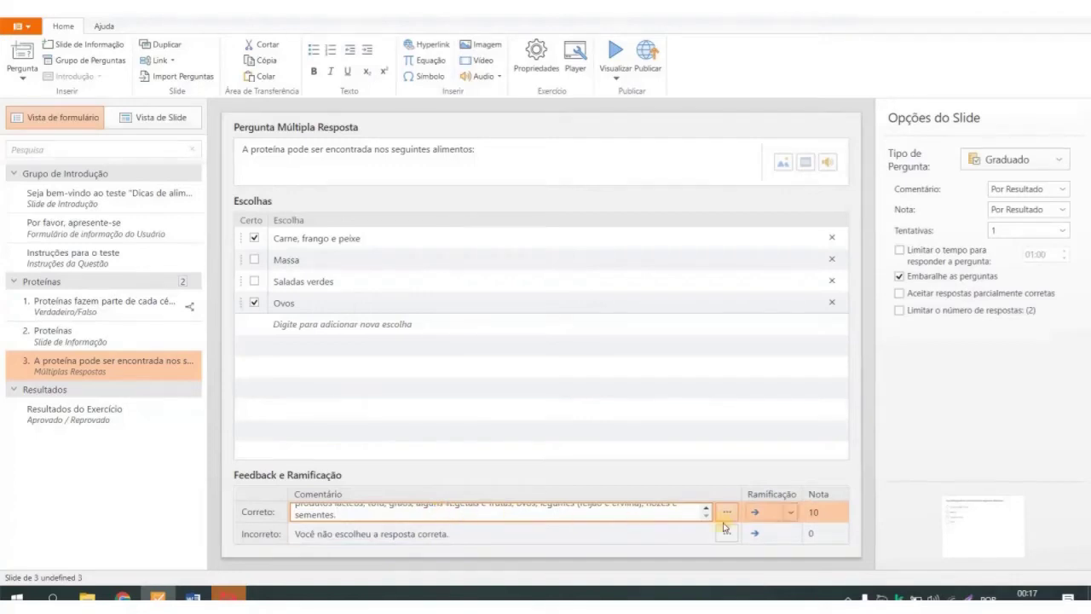
- Append the correct feedback's text without "Isso mesmo!" to the incorrect feedback, placing it on a new line after the existing sentence
{"action": "left_click", "coordinate": [726, 512]}
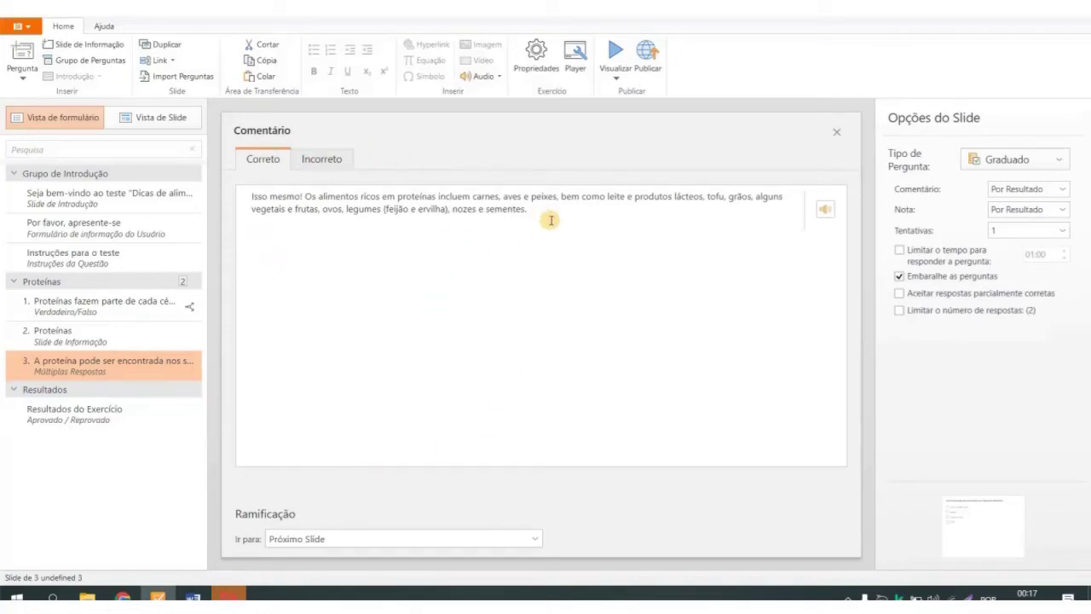
{"action": "left_click_drag", "start_coordinate": [551, 220], "coordinate": [238, 190]}
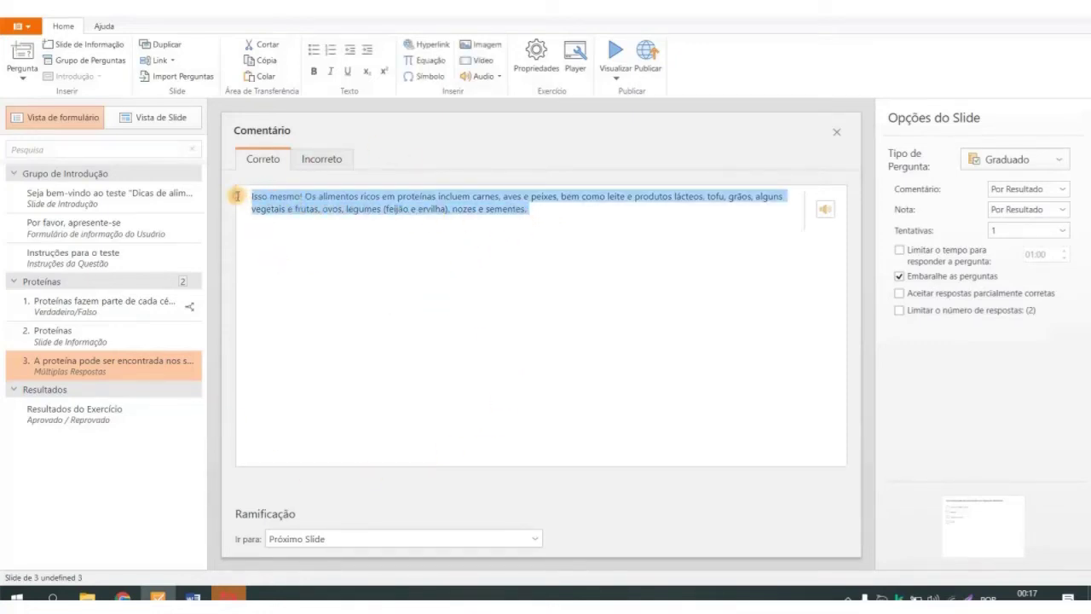
{"action": "left_click", "coordinate": [309, 160]}
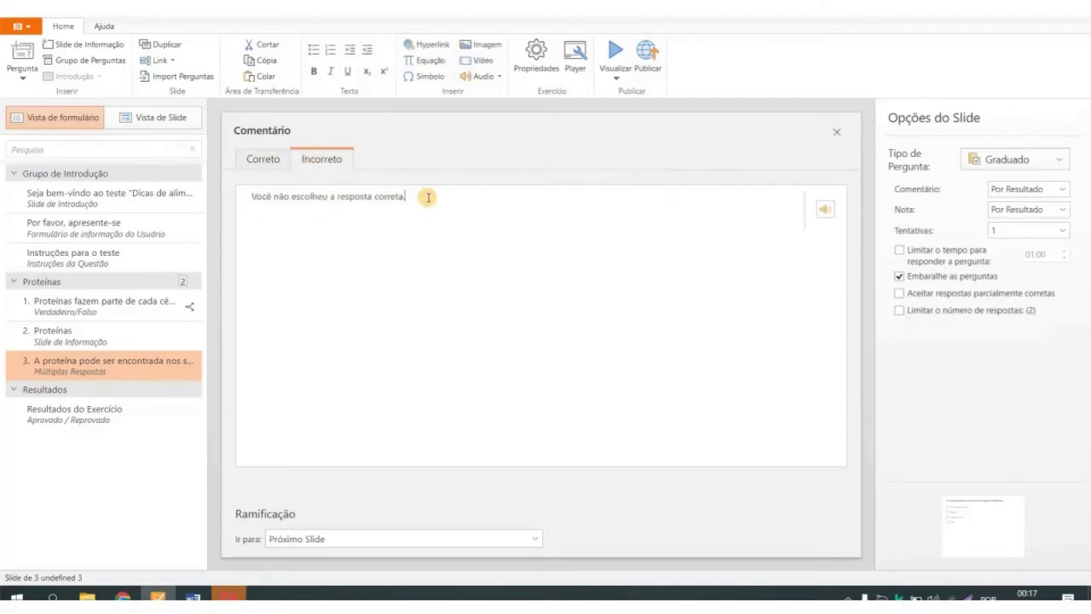
{"action": "type", "text": "Isso mesmo. Os alimentos ricos em proteínas incluem carnes, aves e peixes, bem como leite e produtos lácteos, tofu, grãos, alguns vegetais e frutas, ovos, legumes (feijão e ervilha), nozes e sementes."}
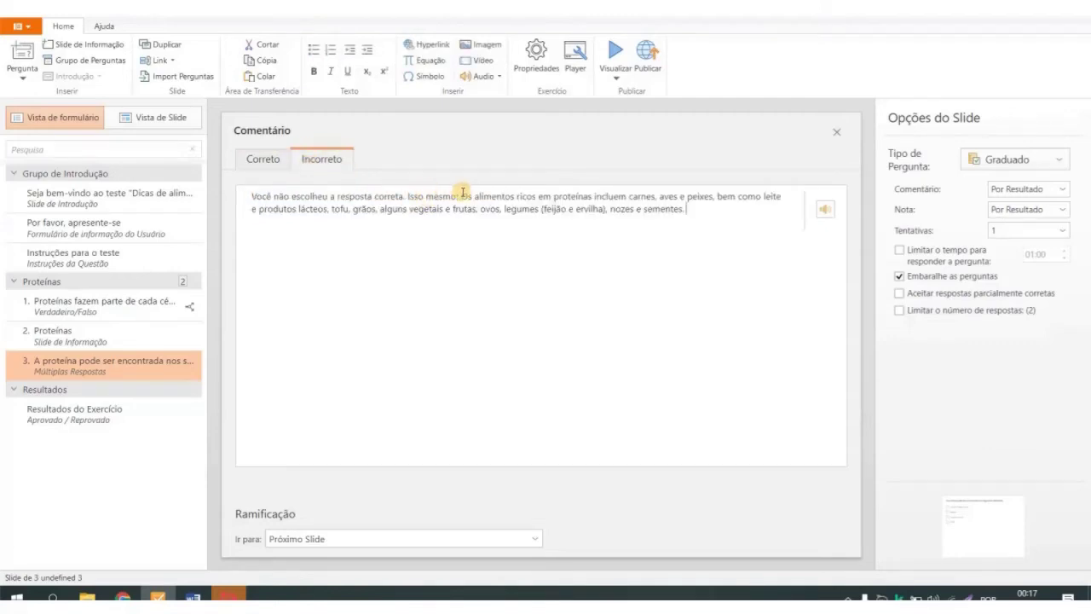
{"action": "left_click_drag", "start_coordinate": [461, 193], "coordinate": [408, 195]}
{"action": "key", "text": "BackSpace"}
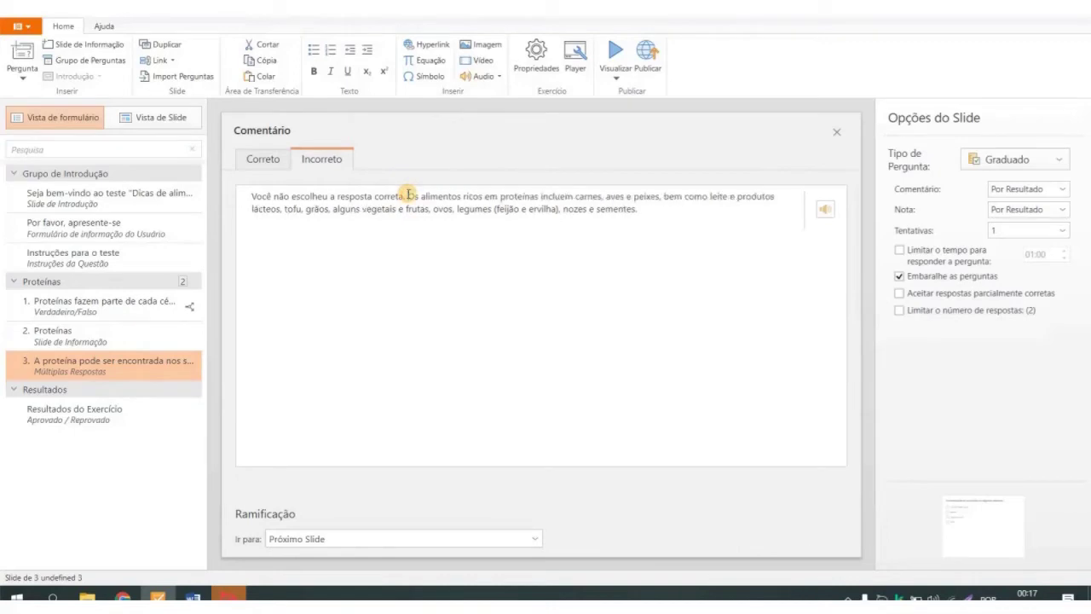
{"action": "key", "text": "Return"}
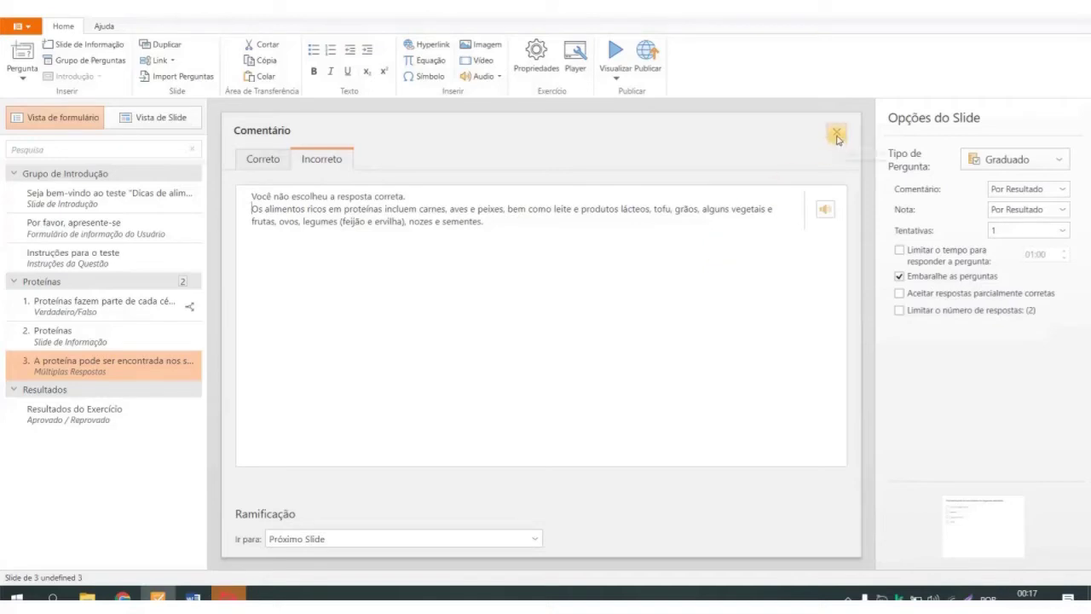
- Set the true/false question's correct-answer branching to slide 3, "A proteína pode ser encontrada nos seguintes alimentos:"
{"action": "left_click", "coordinate": [61, 308]}
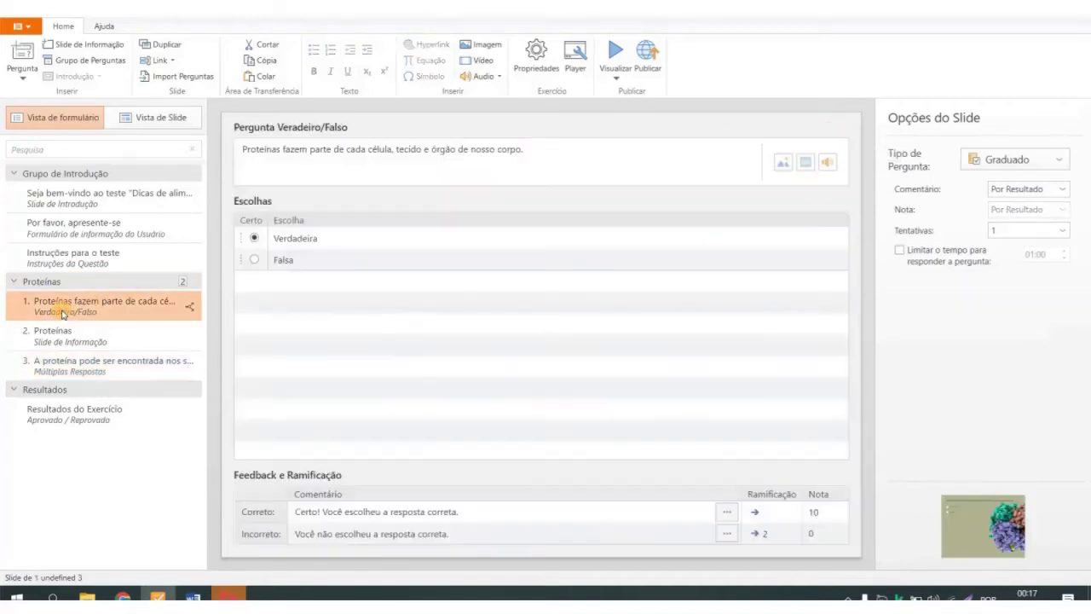
{"action": "left_click", "coordinate": [792, 512]}
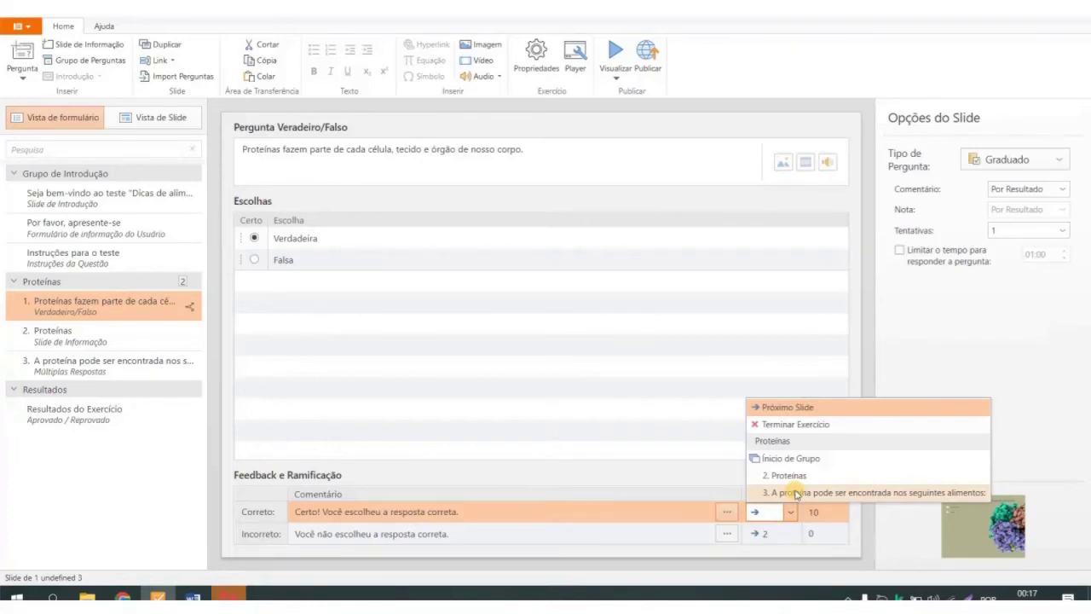
{"action": "left_click", "coordinate": [795, 493]}
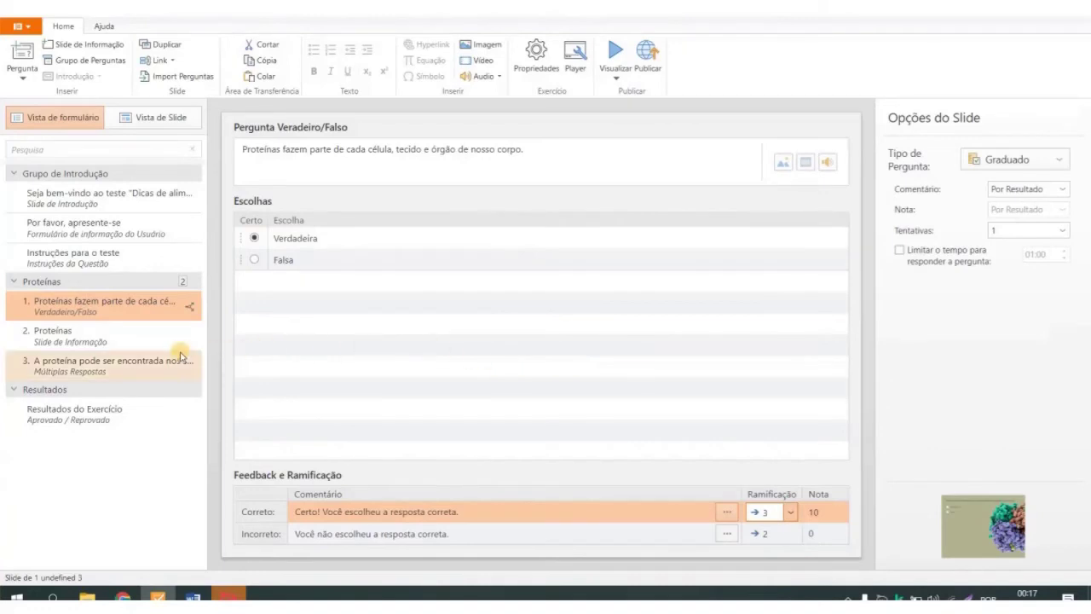
- Select quiz slide 3, and copy the Questão 3 sentence "Existem _____ aminoácidos que constituem todo tipo de proteína." from the Word document
{"action": "left_click", "coordinate": [139, 361]}
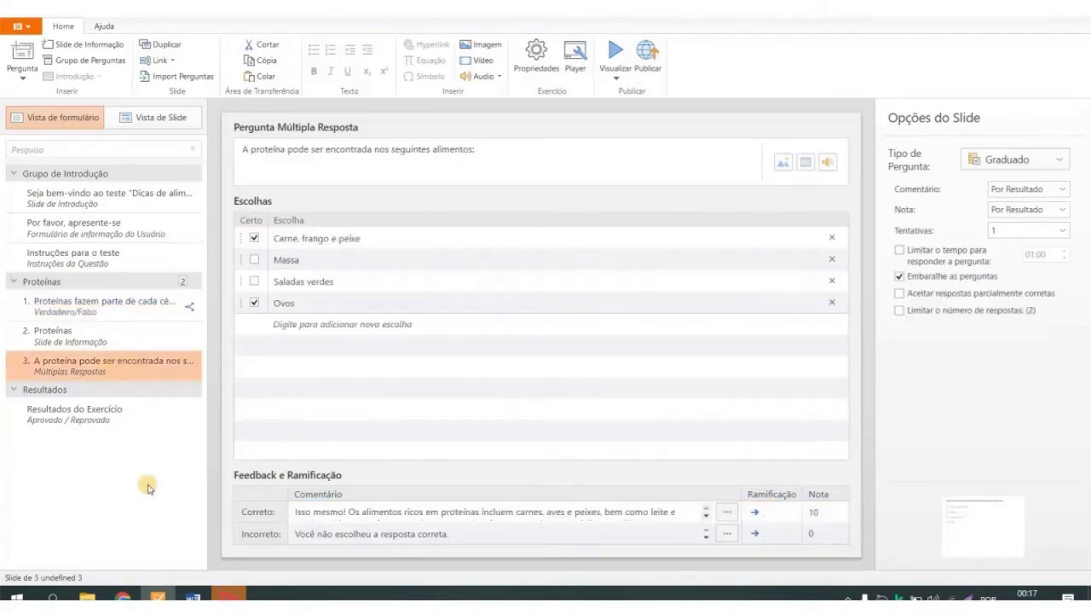
{"action": "left_click", "coordinate": [194, 595]}
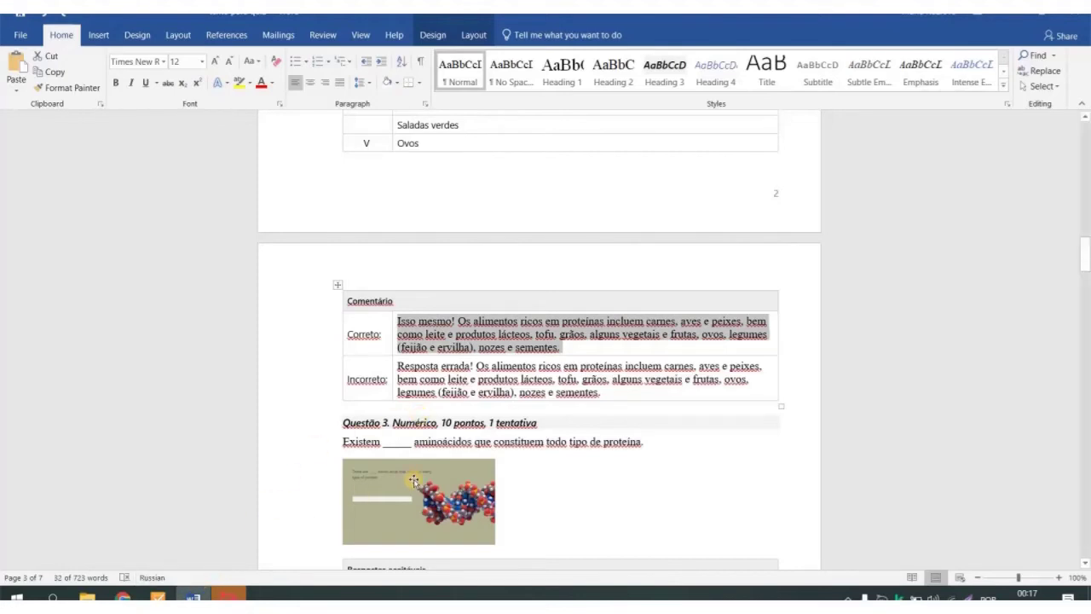
{"action": "scroll", "coordinate": [359, 498], "scroll_direction": "down", "scroll_amount": 2}
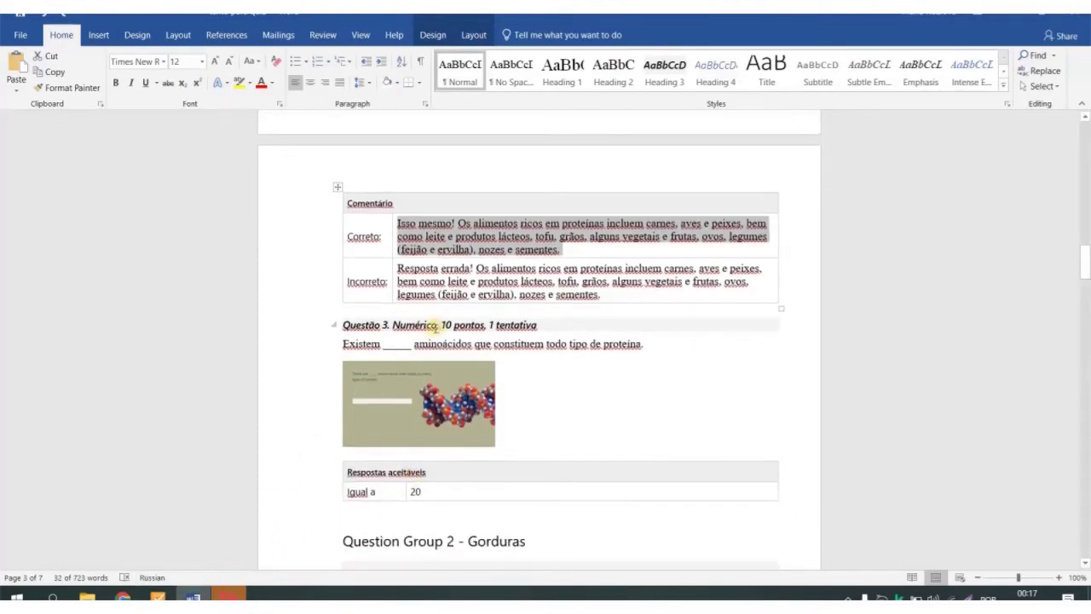
{"action": "double_click", "coordinate": [449, 343]}
{"action": "left_click", "coordinate": [449, 344]}
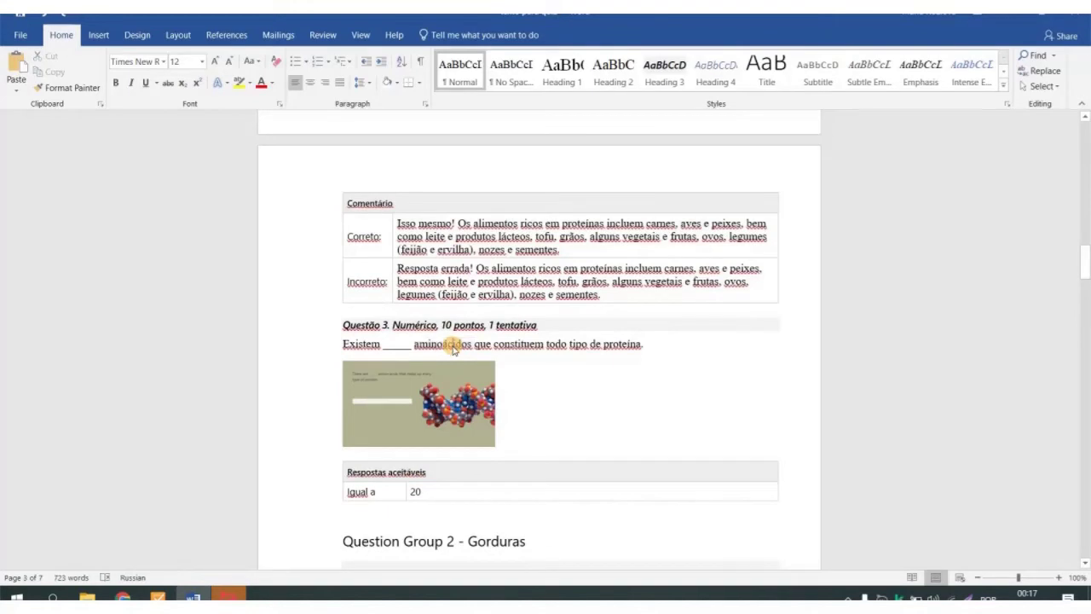
{"action": "triple_click", "coordinate": [477, 344]}
{"action": "key", "text": "ctrl+c"}
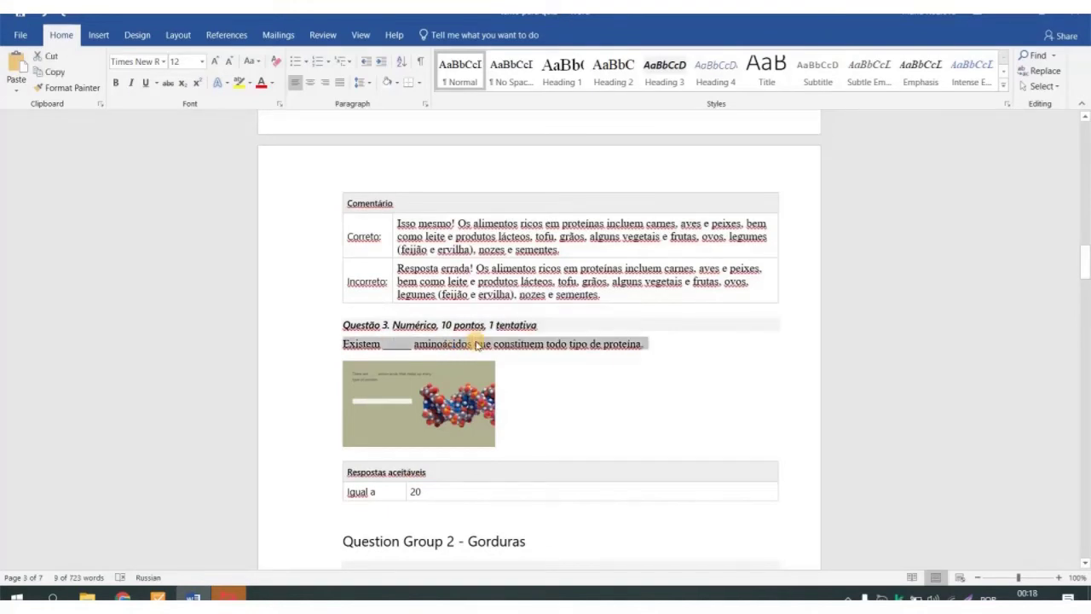
- Switch to the quiz editor and add a numeric question after slide 3, with the copied "Existem _____ aminoácidos..." sentence as its text
{"action": "left_click", "coordinate": [157, 596]}
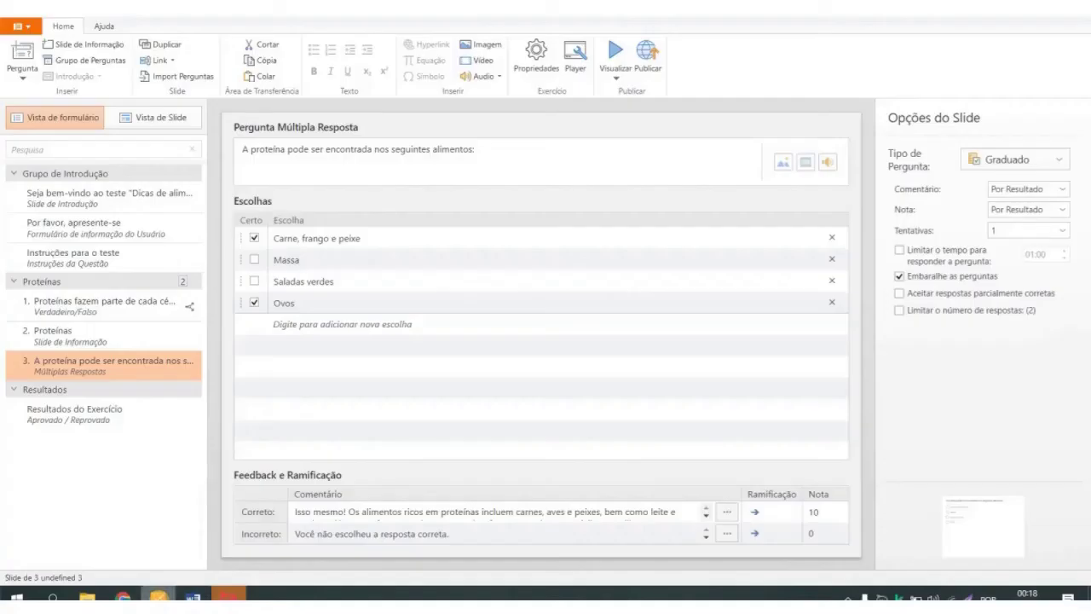
{"action": "left_click", "coordinate": [23, 71]}
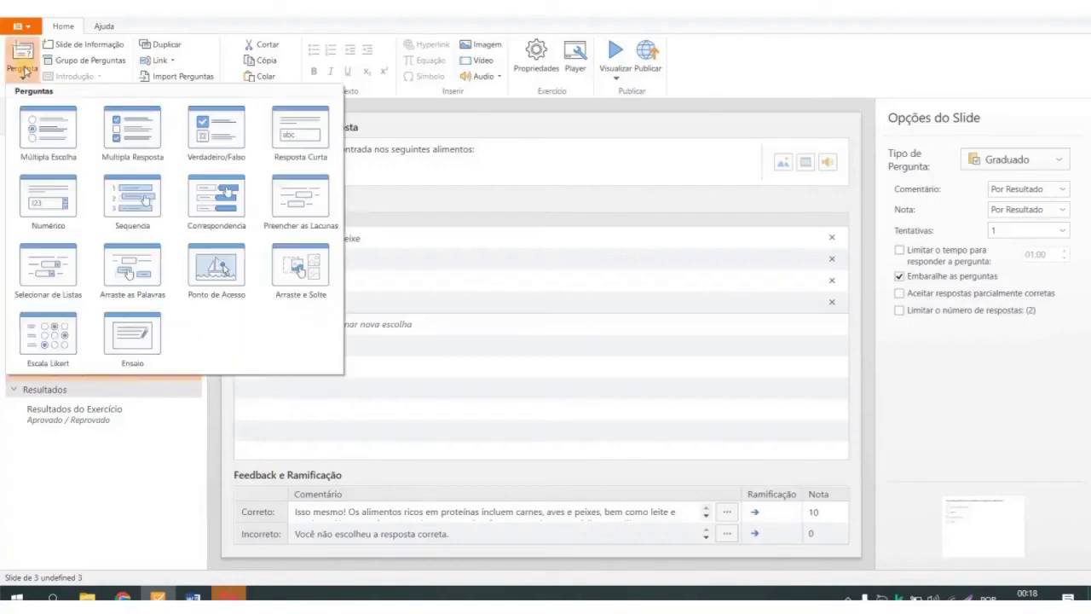
{"action": "left_click", "coordinate": [59, 202]}
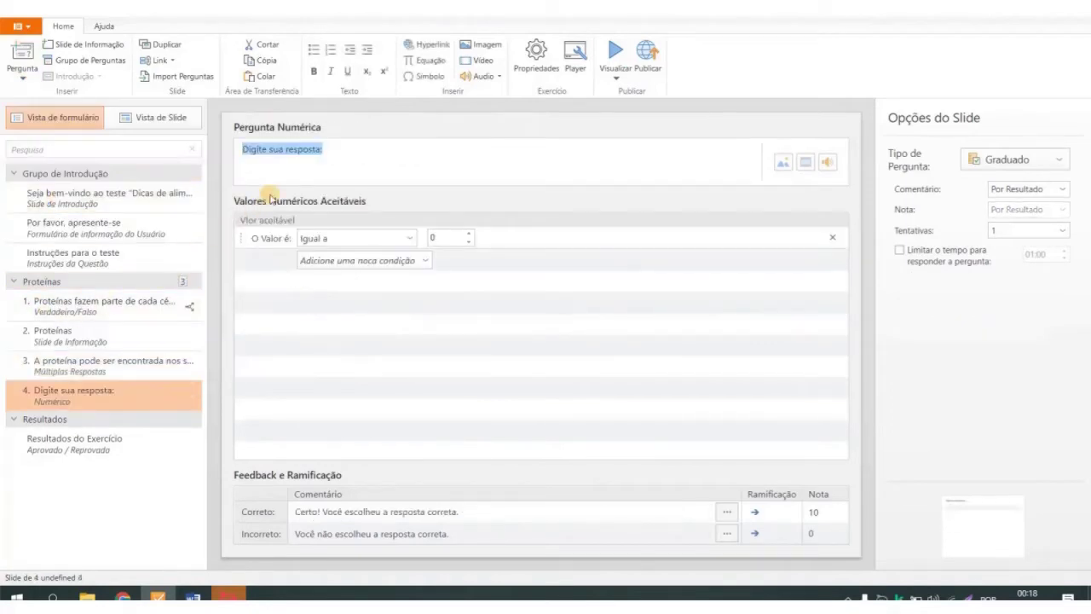
{"action": "key", "text": "ctrl+v"}
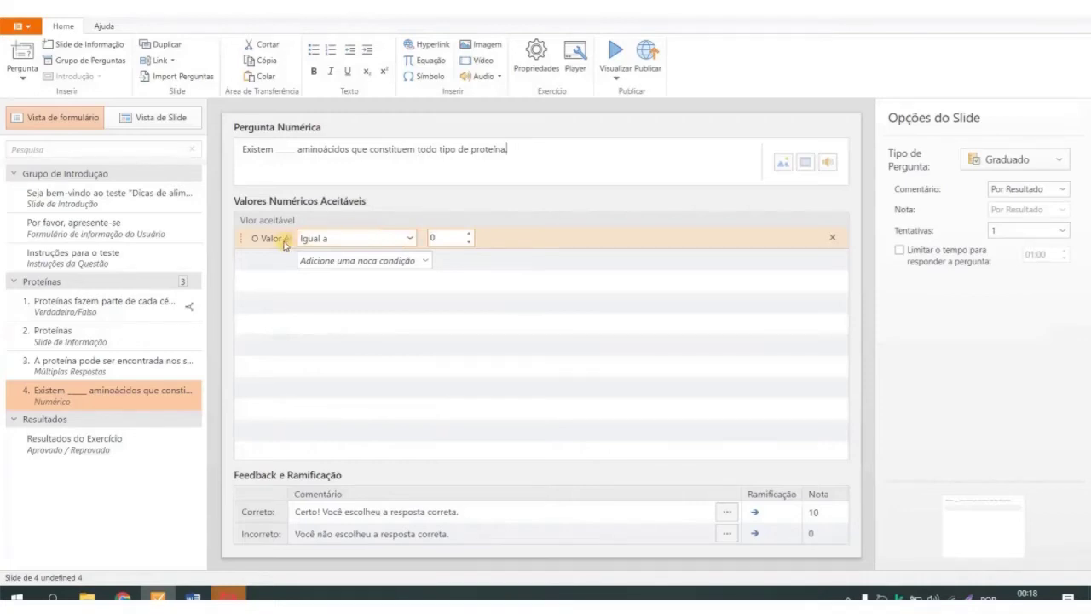
- Set the numeric question's acceptable value to equal 20, and add a second condition accepting values between 10 and 30
{"action": "left_click", "coordinate": [451, 237]}
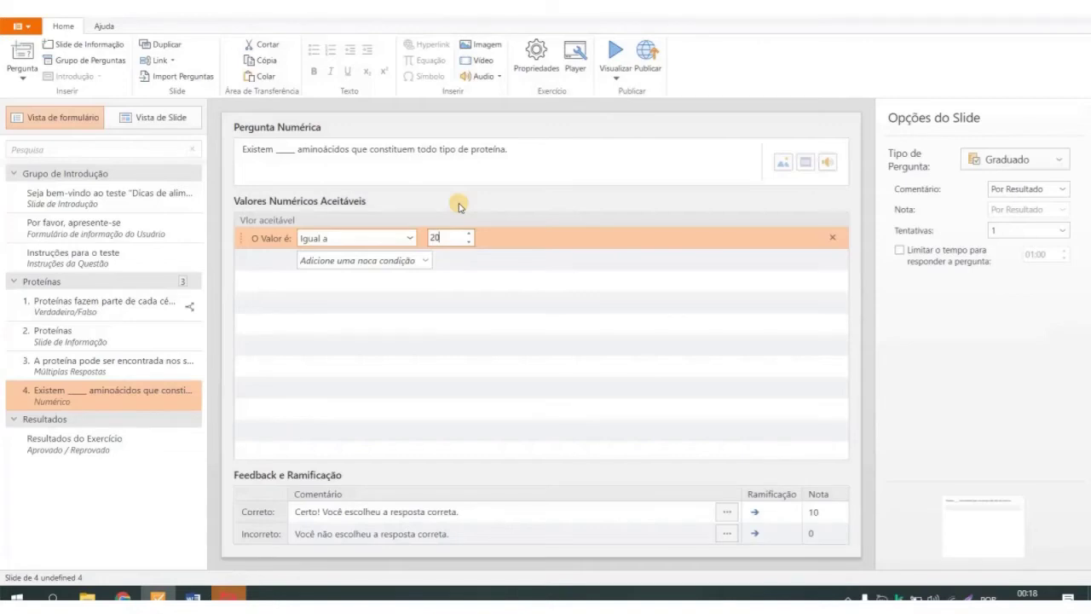
{"action": "left_click", "coordinate": [439, 238]}
{"action": "left_click", "coordinate": [388, 262]}
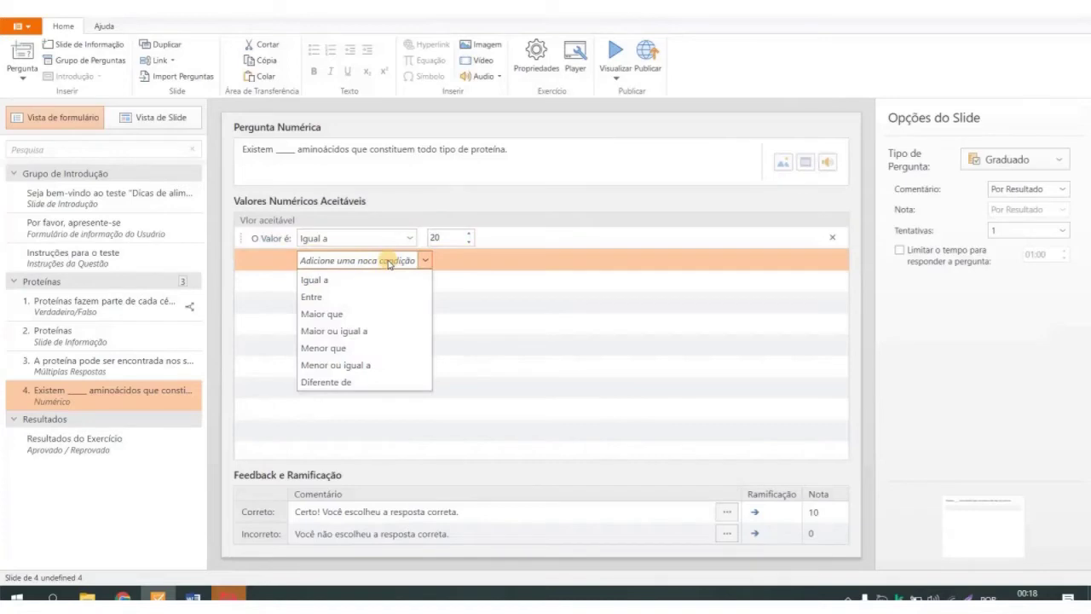
{"action": "left_click", "coordinate": [345, 298]}
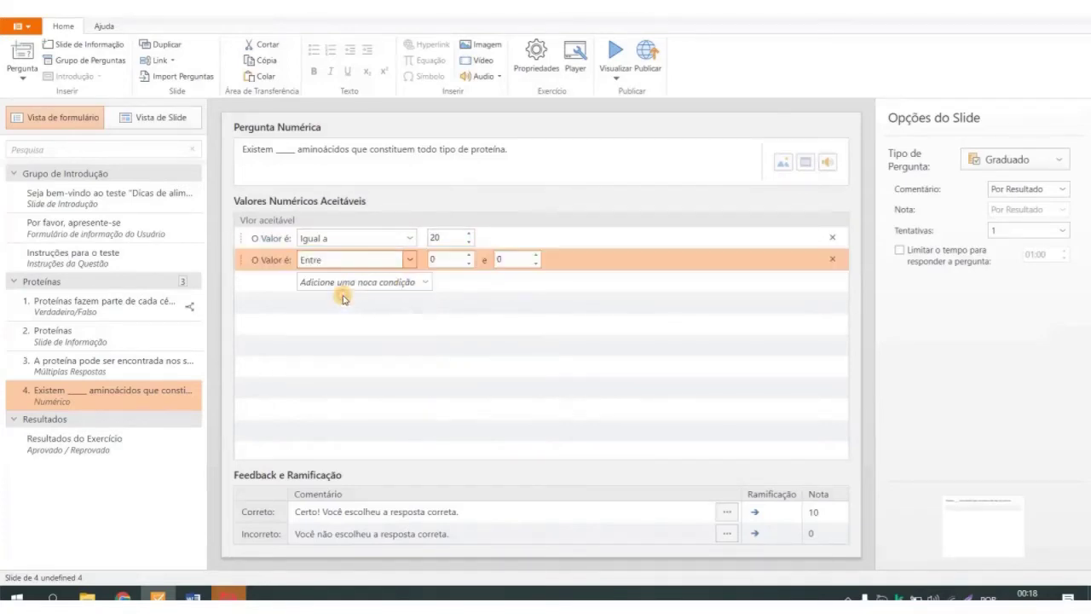
{"action": "left_click", "coordinate": [446, 257]}
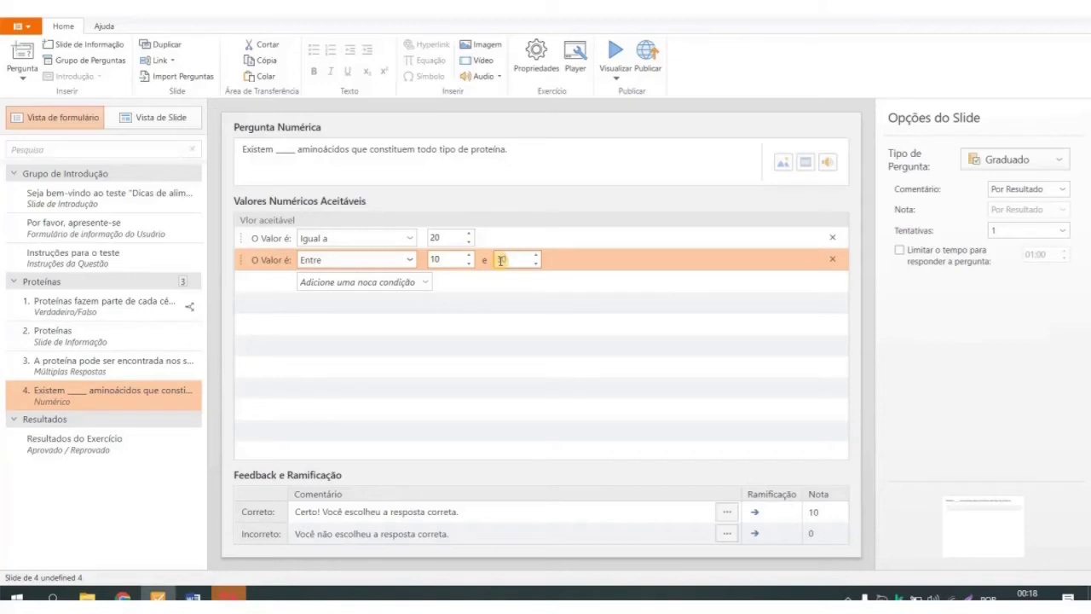
{"action": "type", "text": "30"}
- Turn the numeric question's answer time limit on and back off, and set its attempts to 2
{"action": "left_click", "coordinate": [900, 251]}
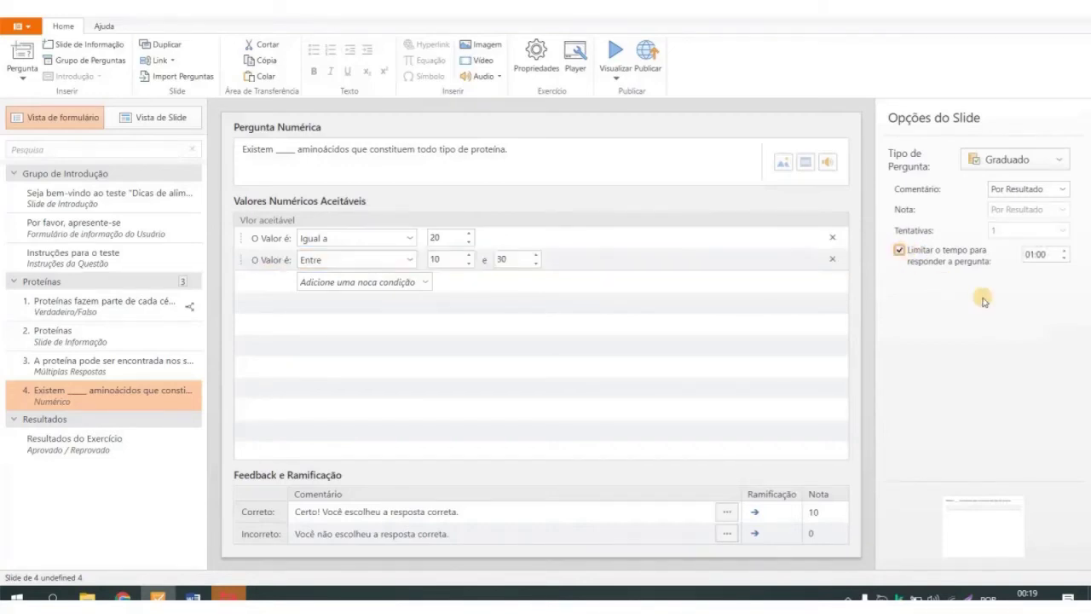
{"action": "left_click", "coordinate": [901, 251]}
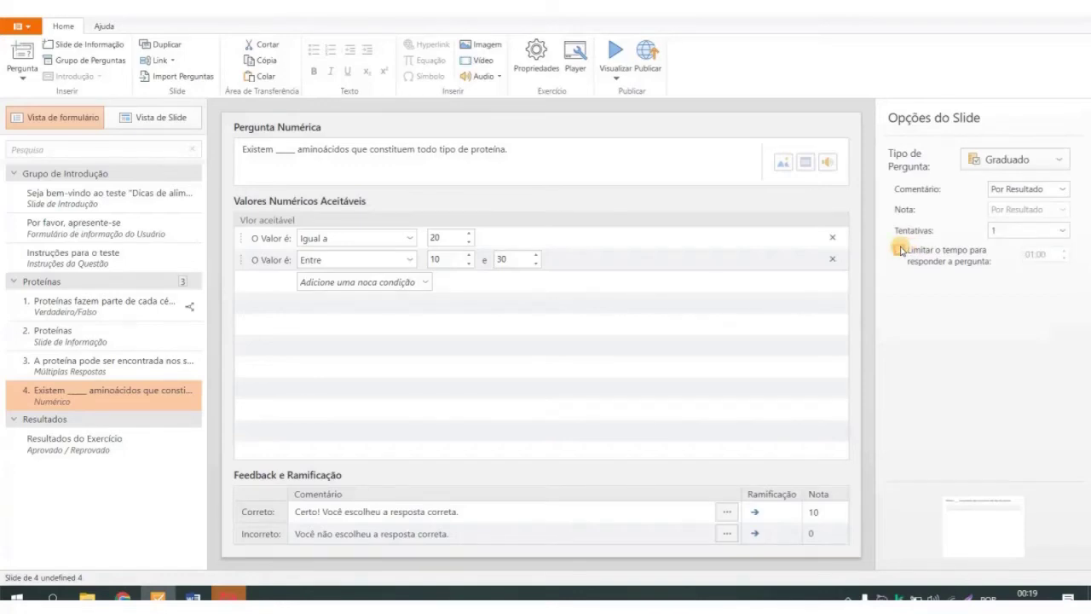
{"action": "left_click", "coordinate": [1010, 232]}
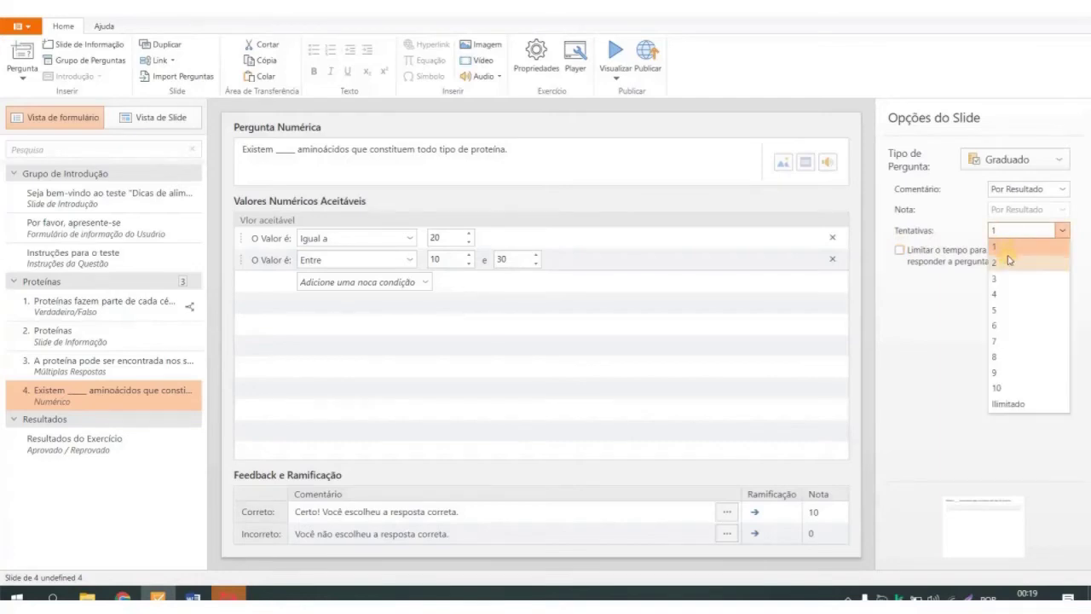
{"action": "left_click", "coordinate": [1009, 263]}
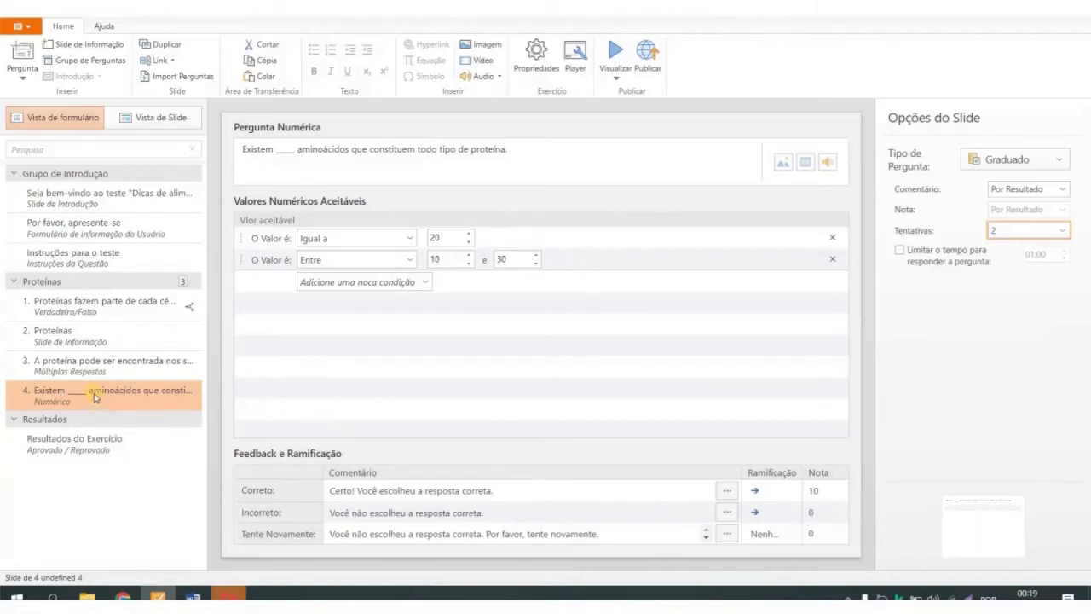
- Show the quiz in slide view, select slide 3, and open the context options of its answer choices box
{"action": "left_click", "coordinate": [173, 124]}
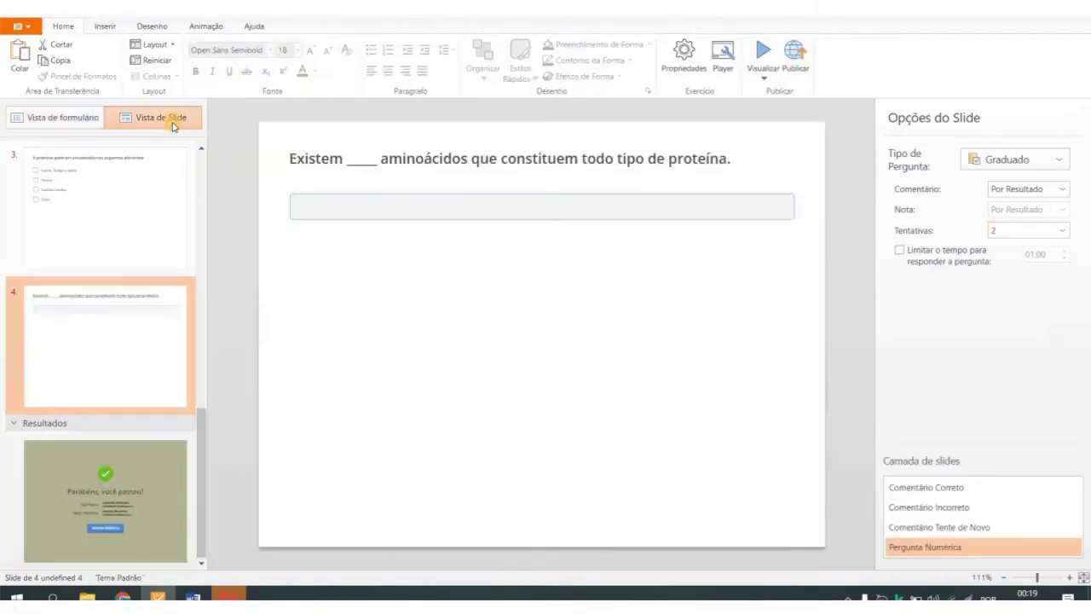
{"action": "left_click", "coordinate": [162, 242]}
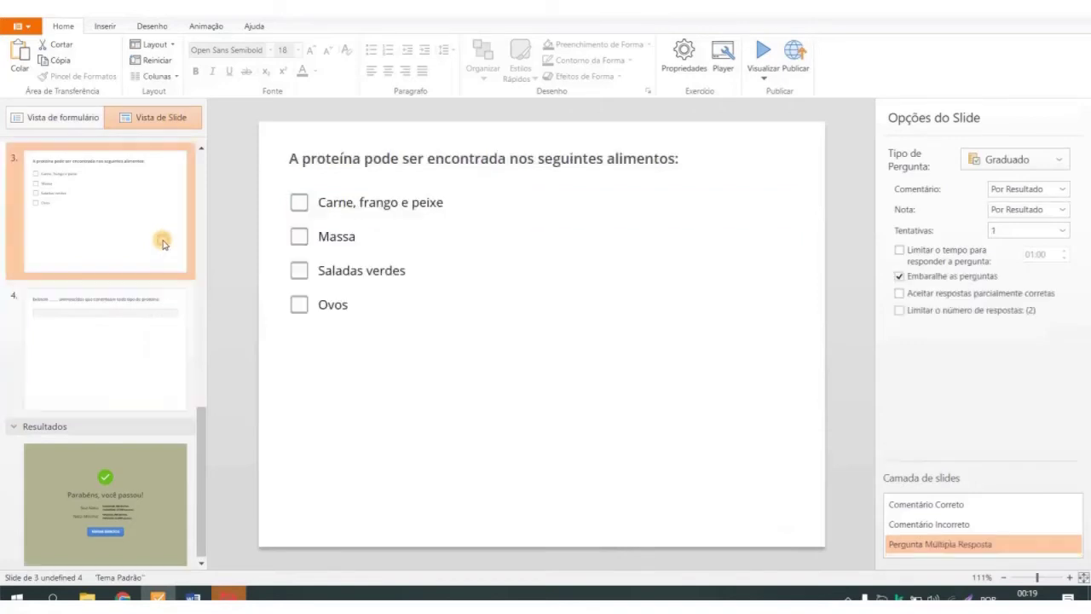
{"action": "right_click", "coordinate": [785, 508]}
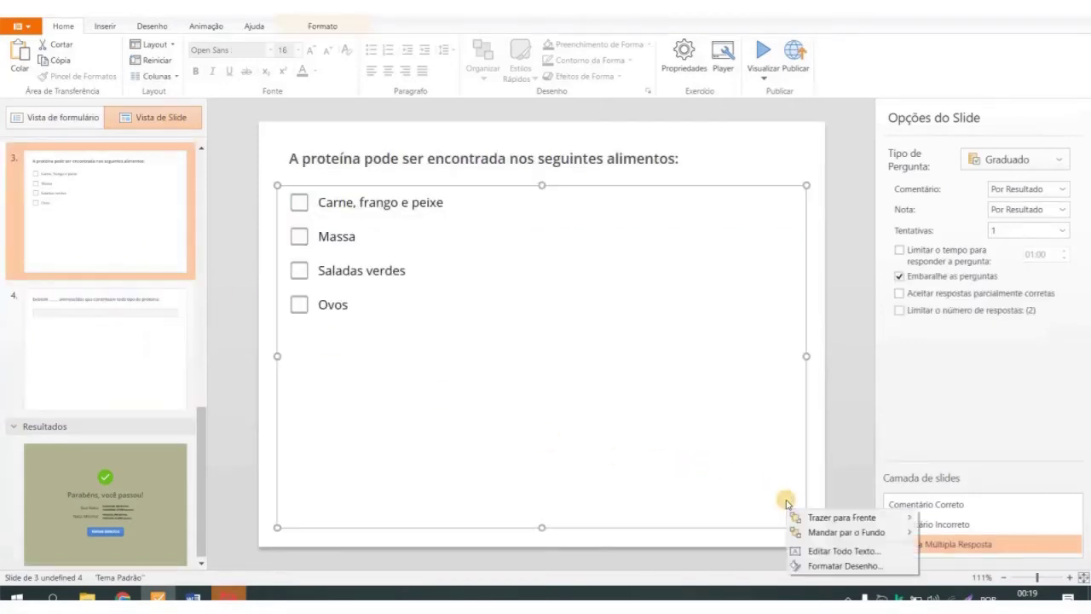
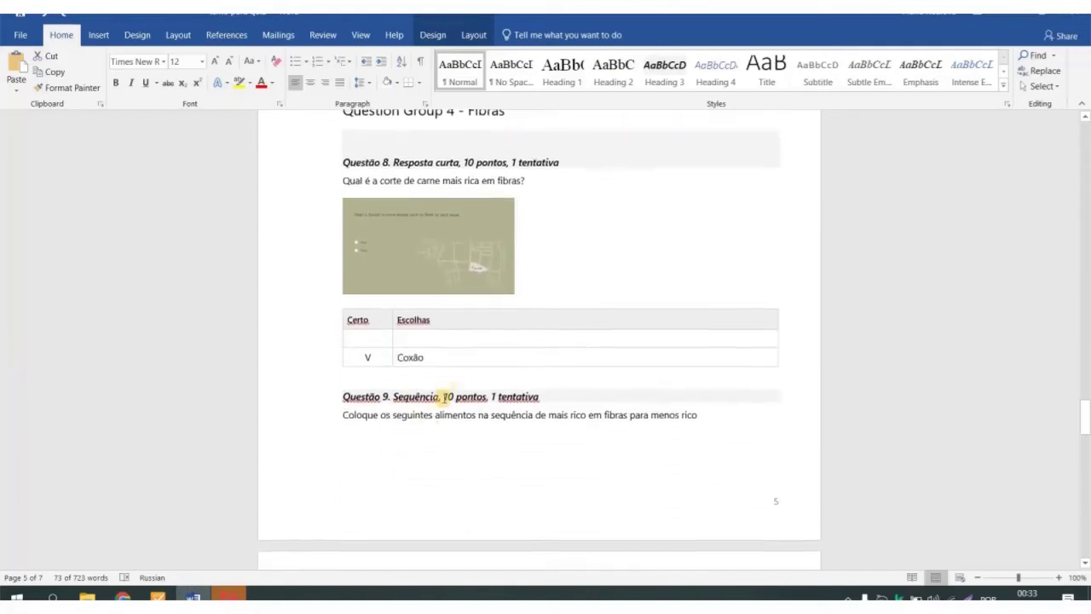
- Copy "Qual é a corte de carne mais rica em fibras?" from Questão 8 in Word into a new short-answer question in the Fibras group
{"action": "triple_click", "coordinate": [452, 181]}
{"action": "key", "text": "ctrl+c"}
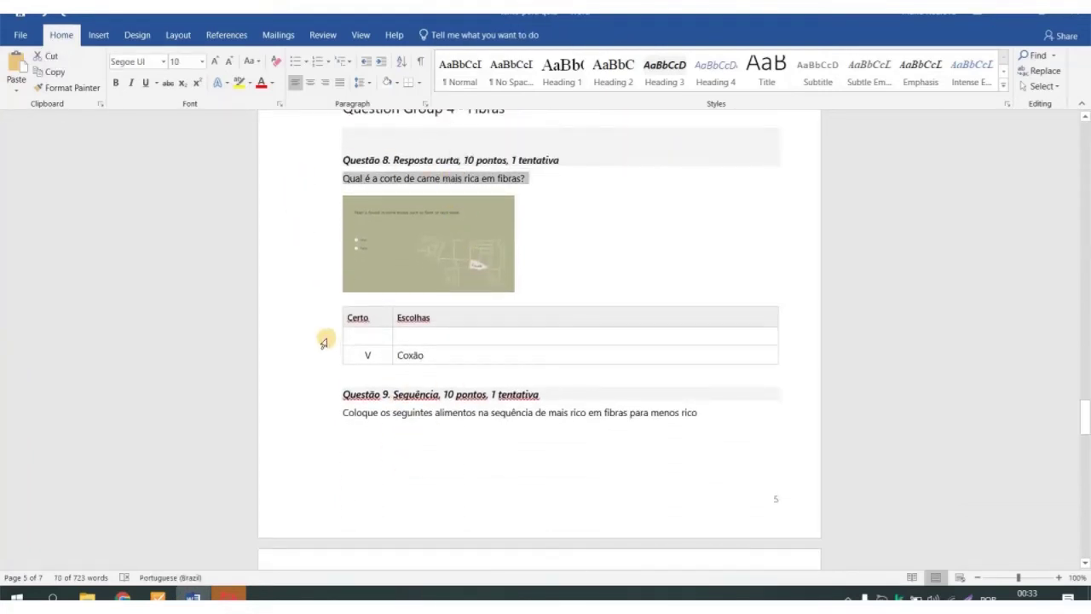
{"action": "mouse_move", "coordinate": [197, 595]}
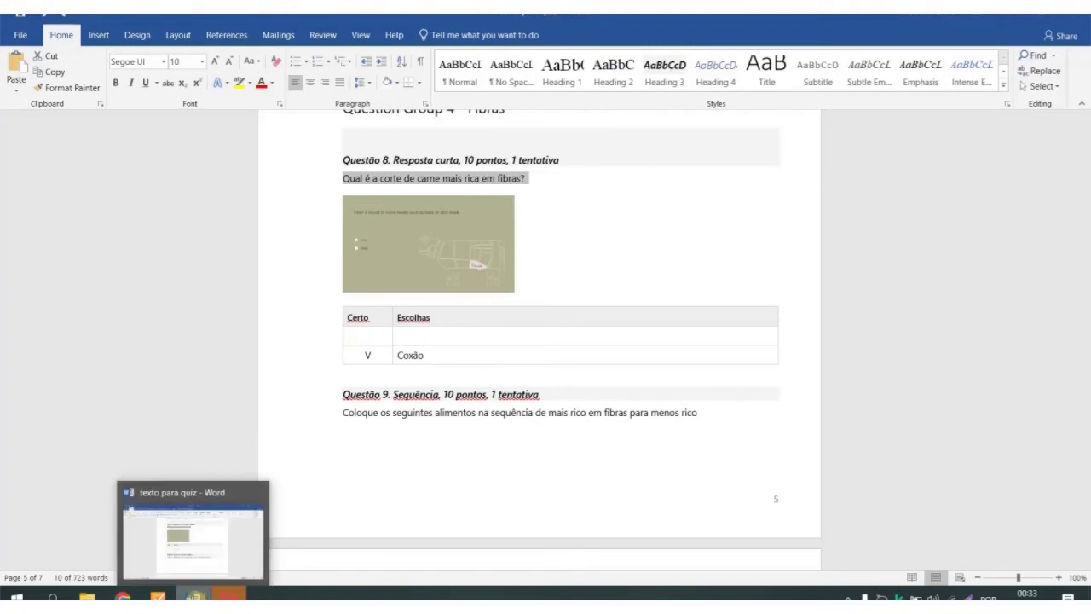
{"action": "left_click", "coordinate": [158, 595]}
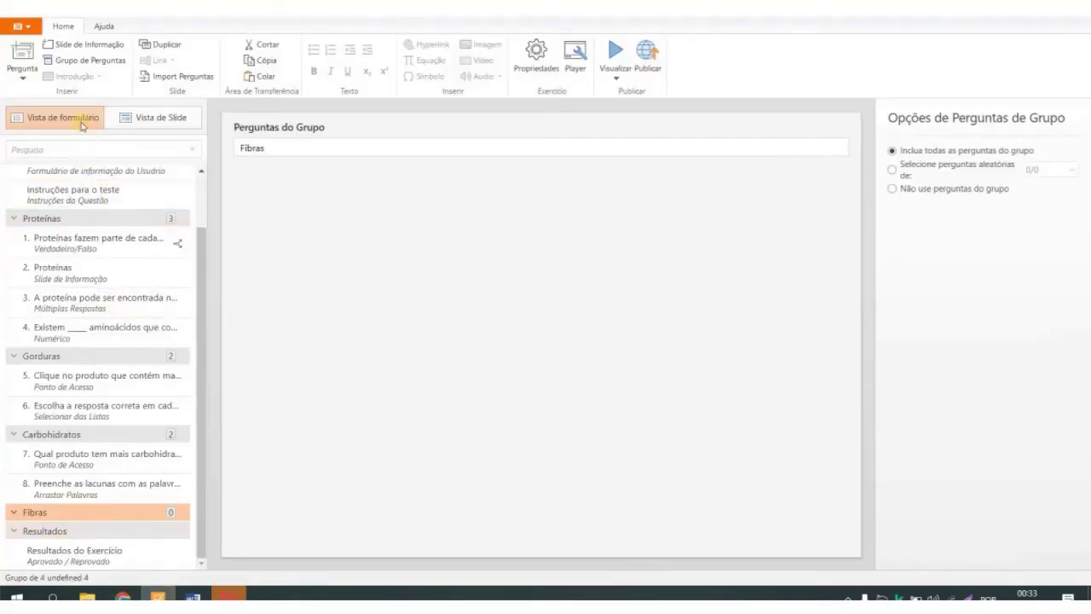
{"action": "left_click", "coordinate": [28, 81]}
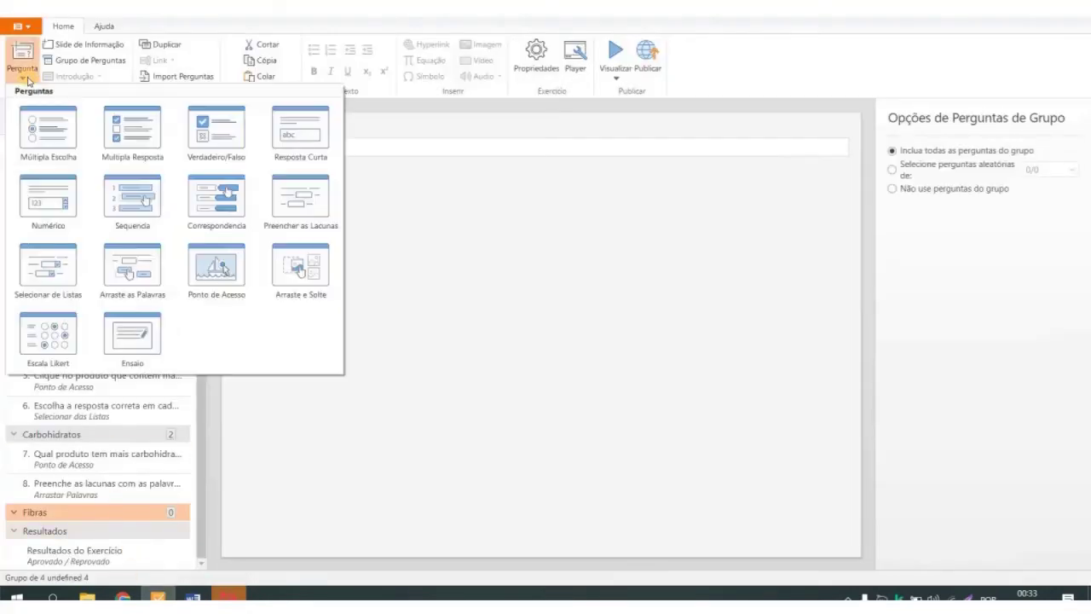
{"action": "left_click", "coordinate": [284, 142]}
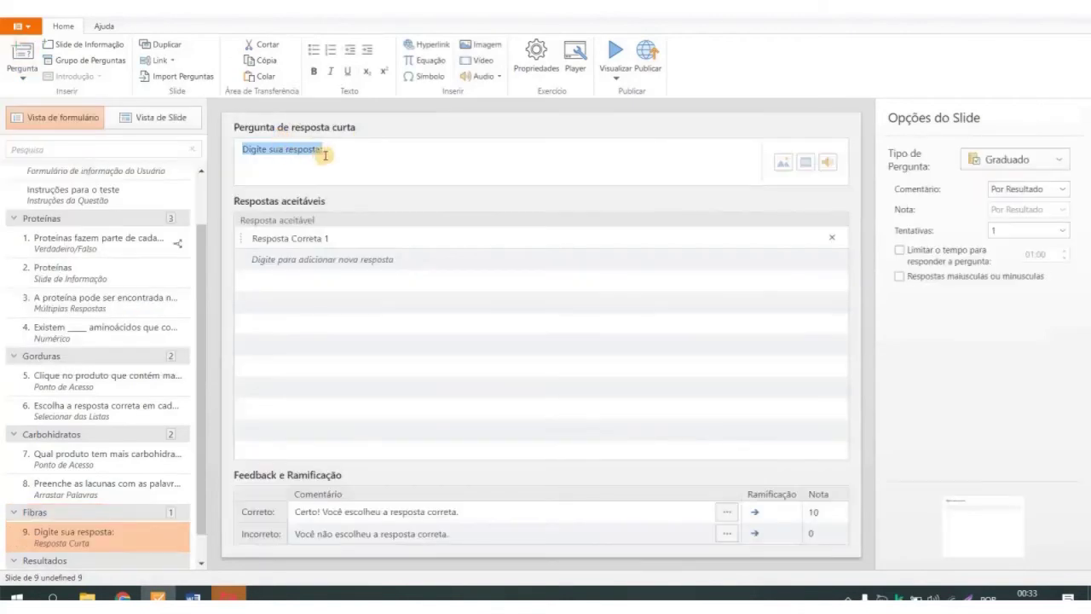
{"action": "key", "text": "ctrl+v"}
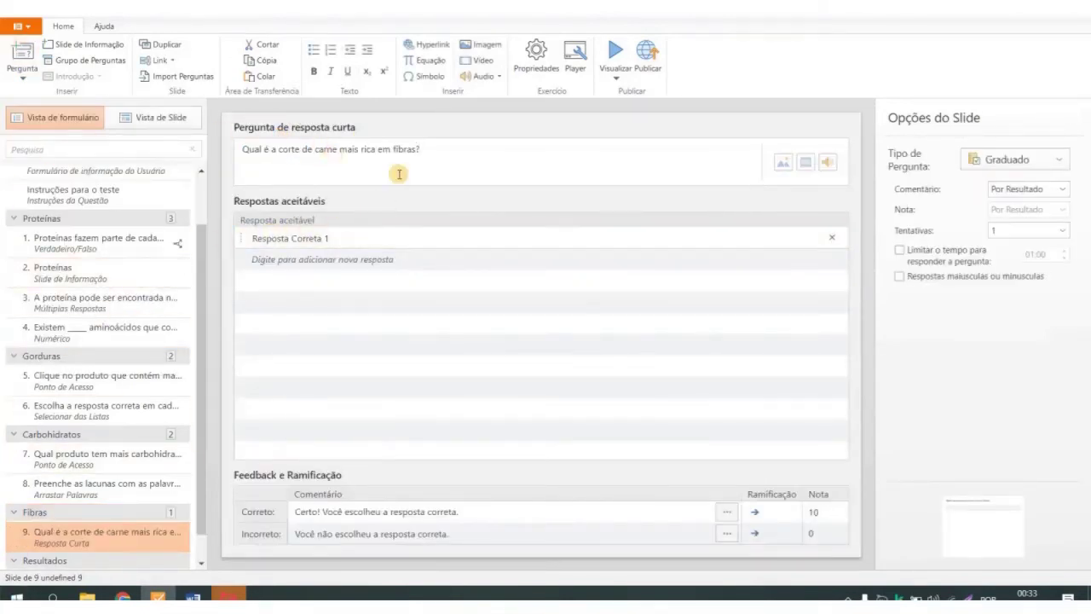
- Replace the short-answer question's default acceptable answer with four entries: "Coxão duro", "coxão", "Coxao" and "coxão duro"
{"action": "left_click", "coordinate": [341, 234]}
{"action": "key", "text": "ctrl+v"}
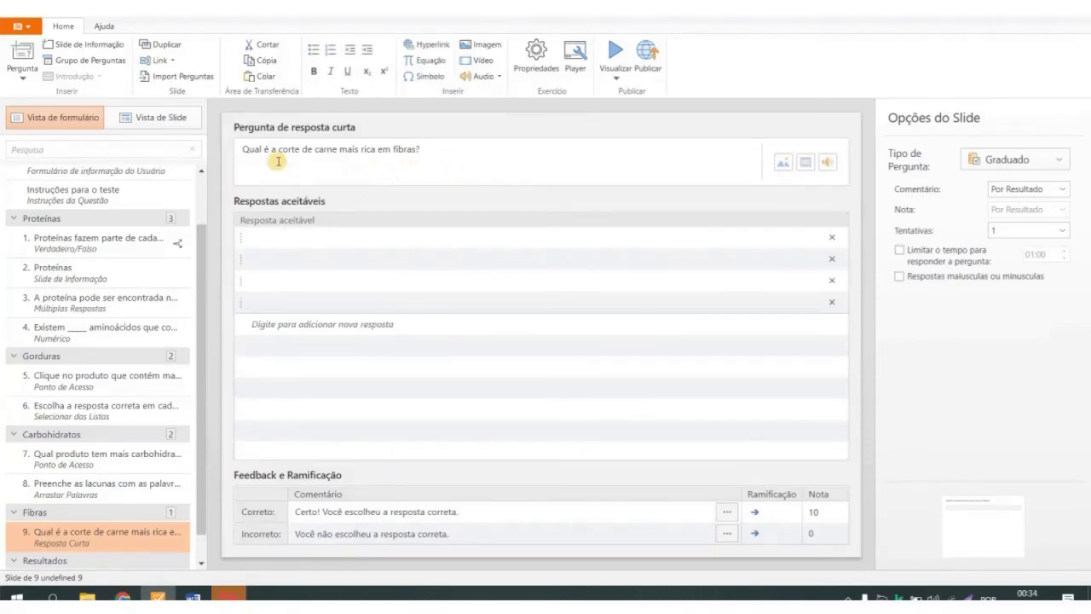
{"action": "left_click", "coordinate": [280, 237]}
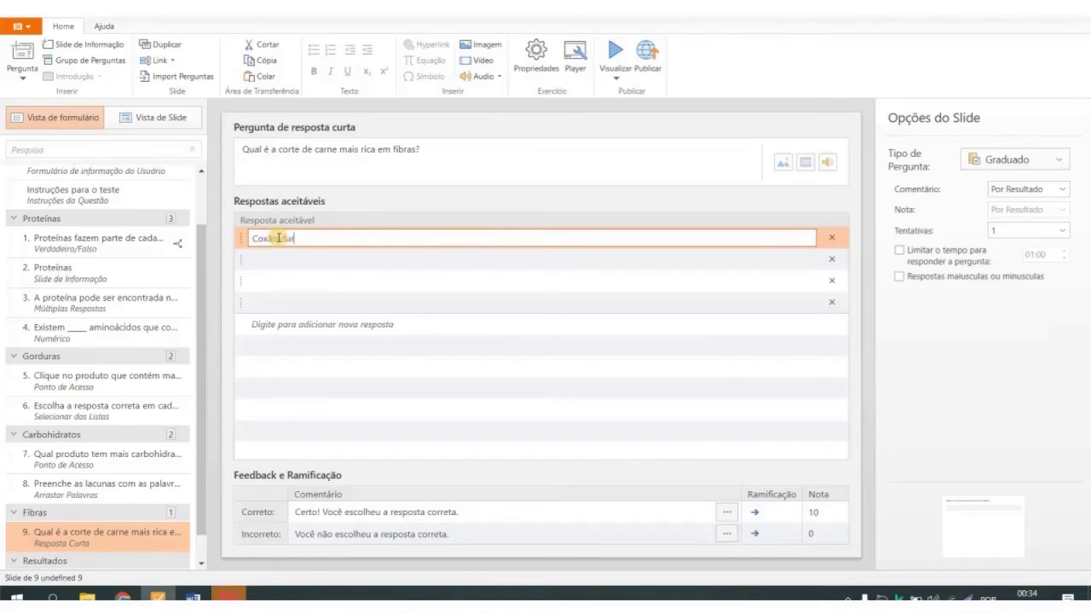
{"action": "left_click", "coordinate": [280, 258]}
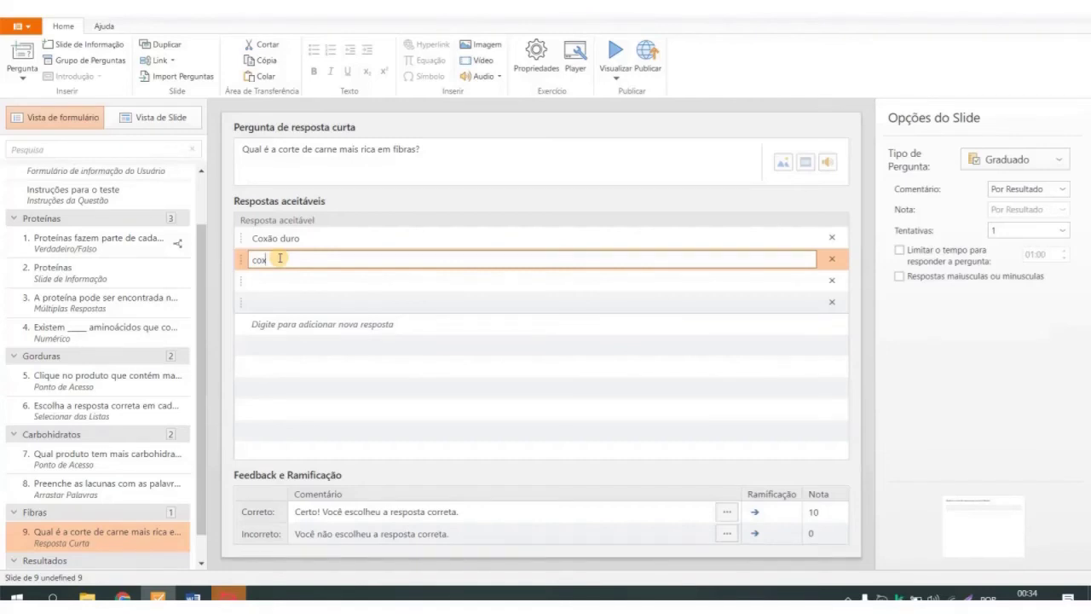
{"action": "left_click", "coordinate": [281, 278]}
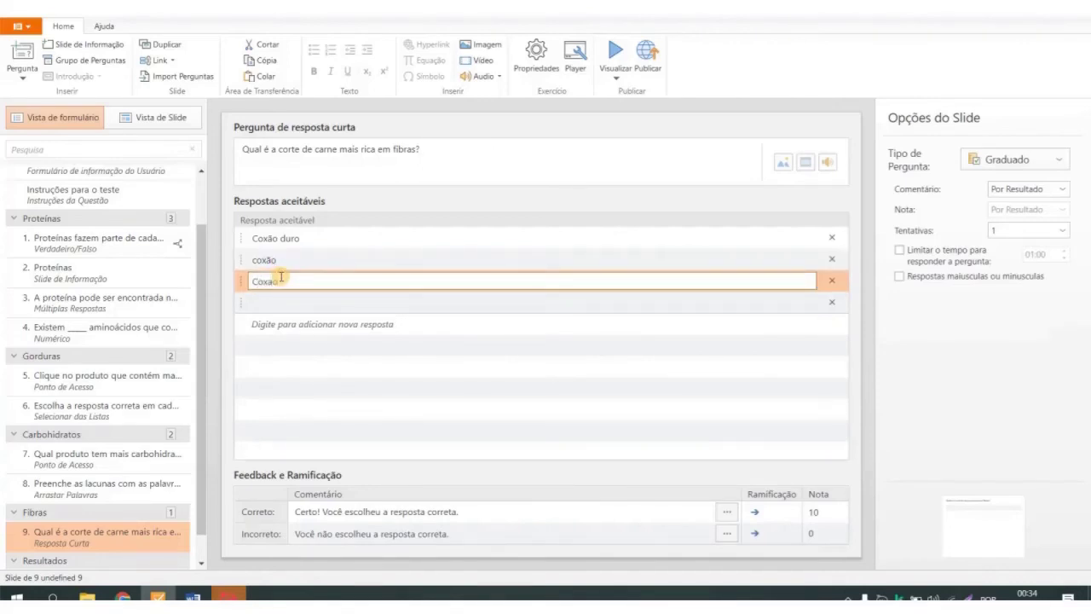
{"action": "left_click", "coordinate": [277, 310]}
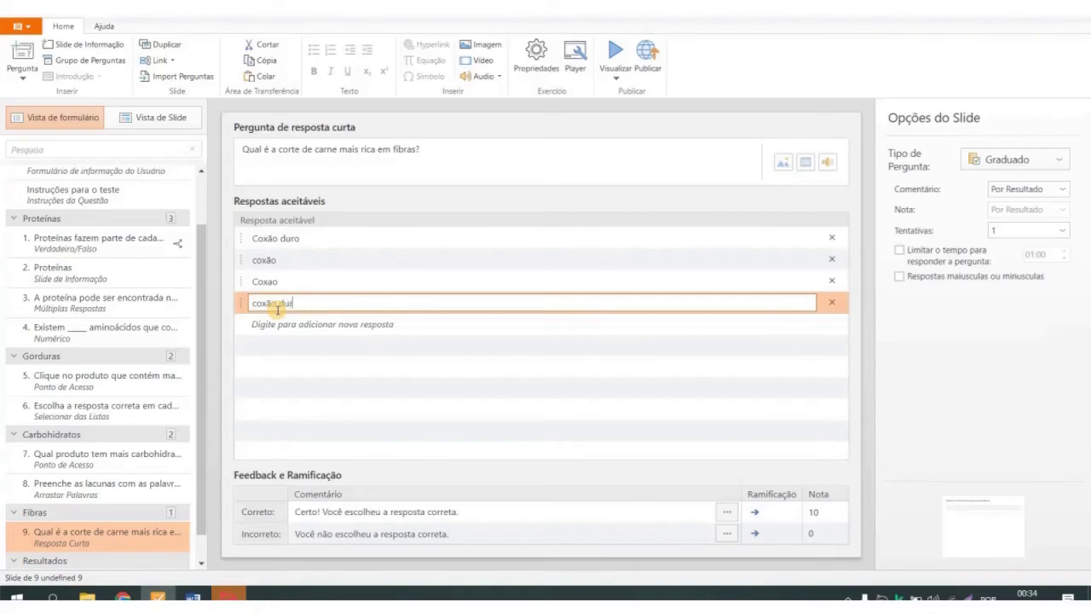
{"action": "left_click", "coordinate": [446, 361]}
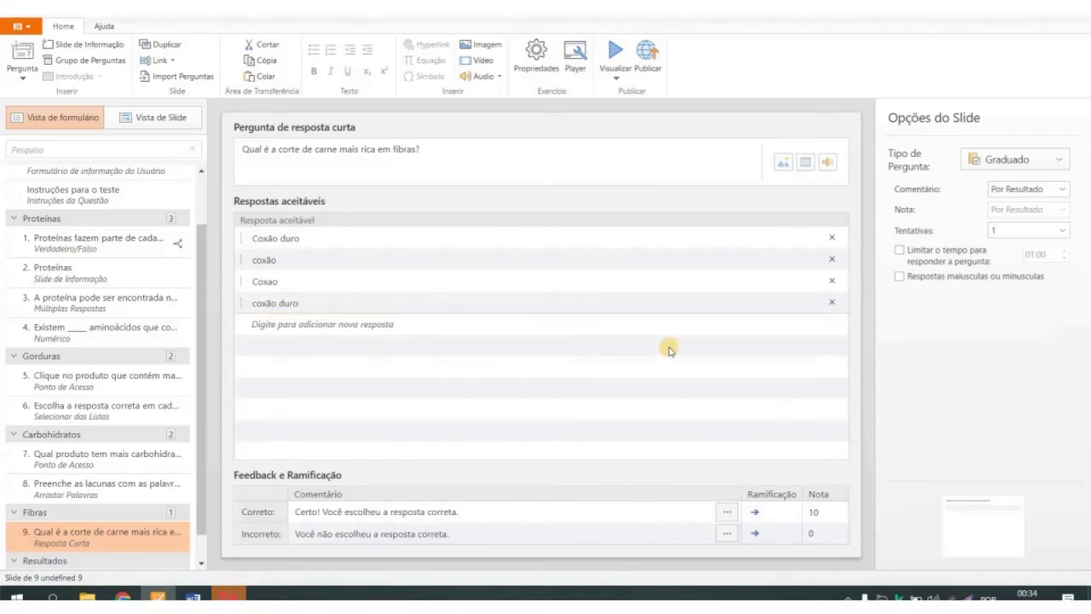
- Enable the upper/lowercase answers option for the short-answer question and set its attempts to 2
{"action": "left_click", "coordinate": [899, 278]}
{"action": "left_click", "coordinate": [1010, 231]}
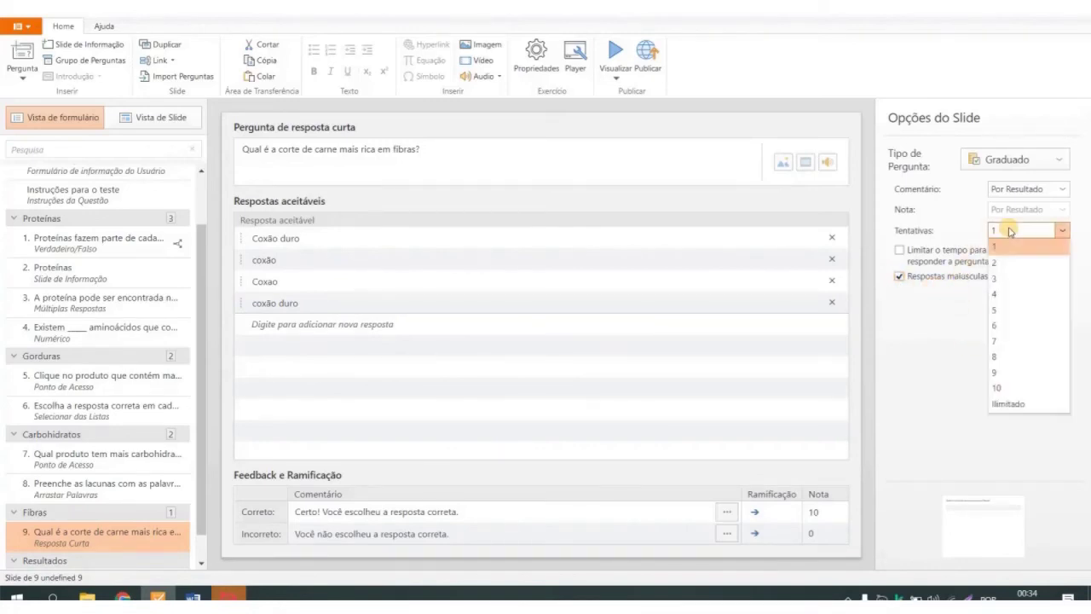
{"action": "left_click", "coordinate": [1022, 264]}
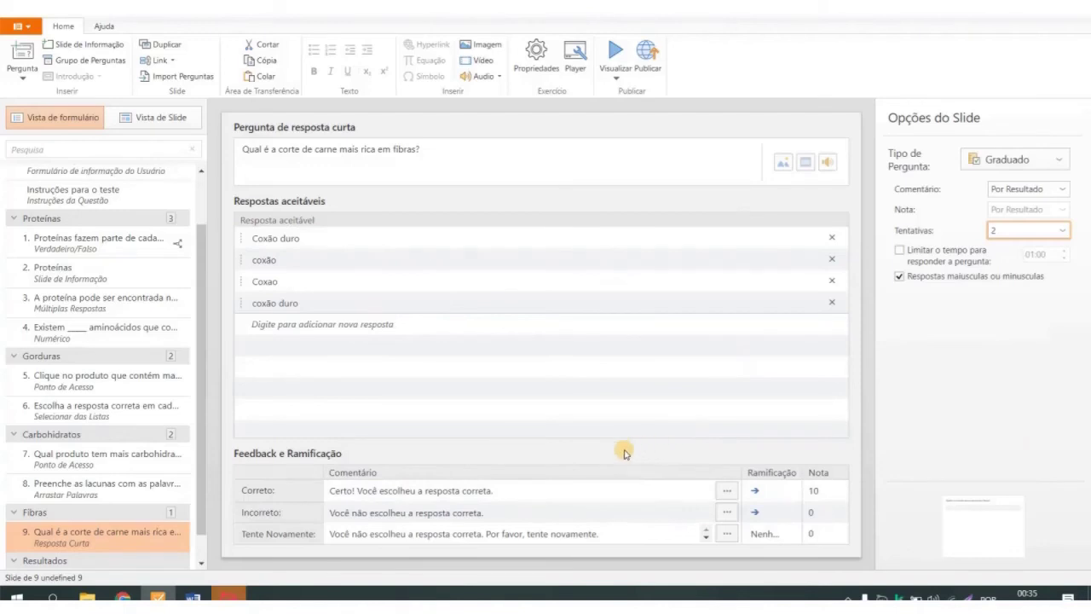
- In slide view, fill the background of slide 9 with image file 9 from the images folder
{"action": "left_click", "coordinate": [170, 127]}
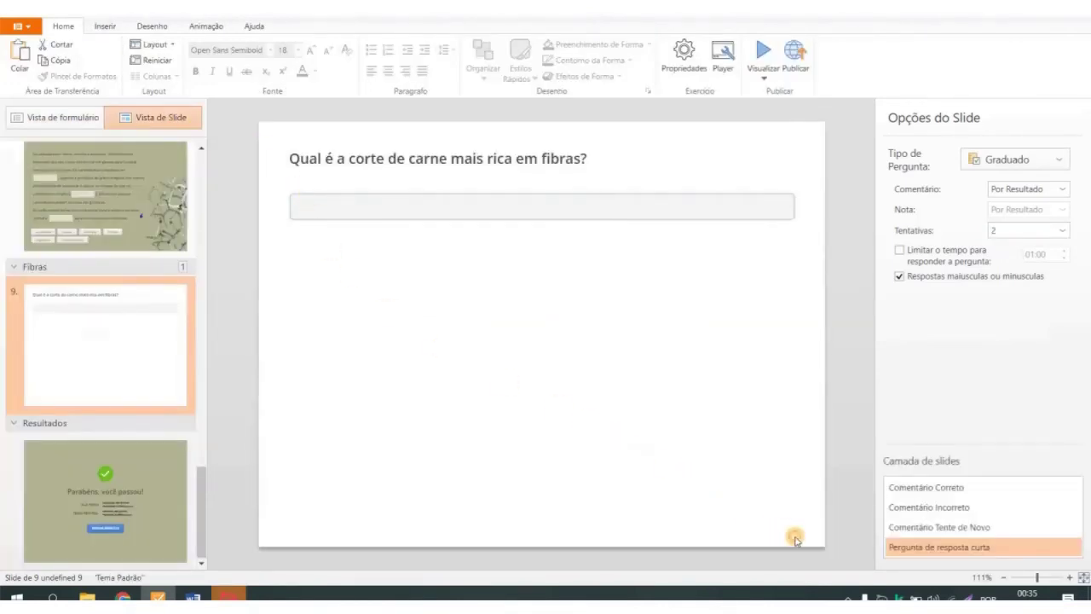
{"action": "right_click", "coordinate": [795, 538]}
{"action": "left_click", "coordinate": [796, 537]}
{"action": "right_click", "coordinate": [795, 535]}
{"action": "left_click", "coordinate": [817, 529]}
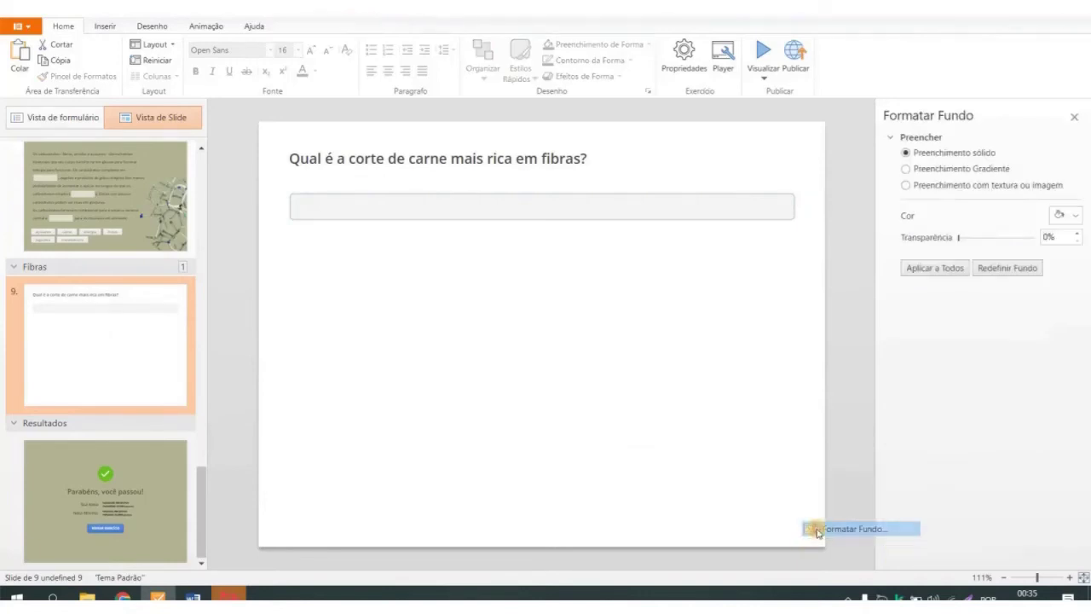
{"action": "left_click", "coordinate": [905, 185]}
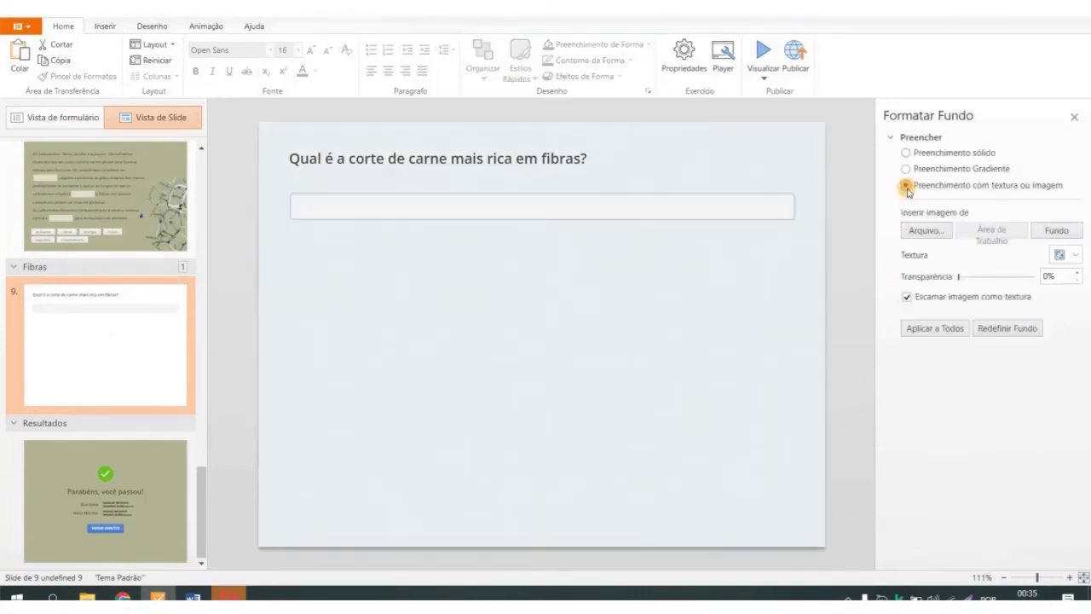
{"action": "left_click", "coordinate": [928, 231]}
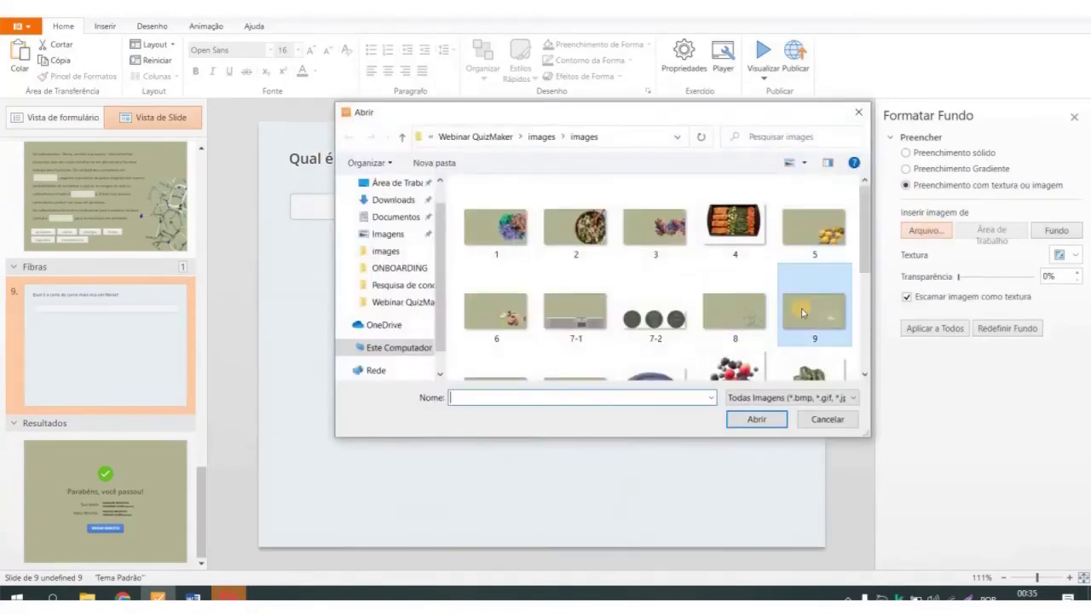
{"action": "left_click", "coordinate": [801, 313]}
{"action": "left_click", "coordinate": [755, 419]}
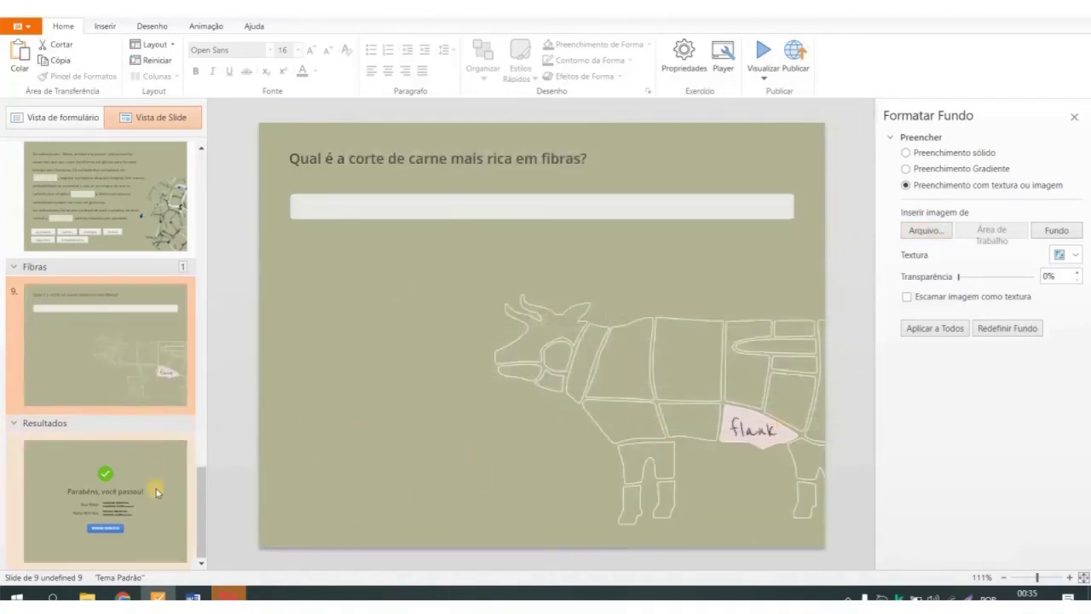
- Copy "Coloque os seguintes alimentos na sequência de mais rico em fibras para menos rico" from Questão 9 in Word into a new sequence question in Fibras
{"action": "left_click", "coordinate": [193, 597]}
{"action": "scroll", "coordinate": [379, 434], "scroll_direction": "down", "scroll_amount": 1}
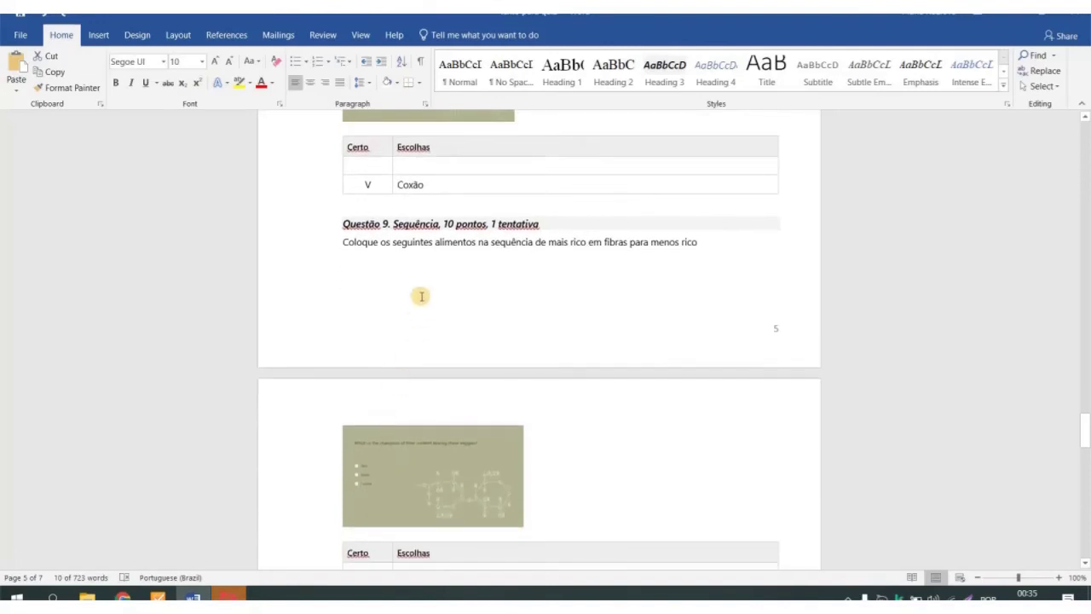
{"action": "triple_click", "coordinate": [427, 243]}
{"action": "key", "text": "ctrl+c"}
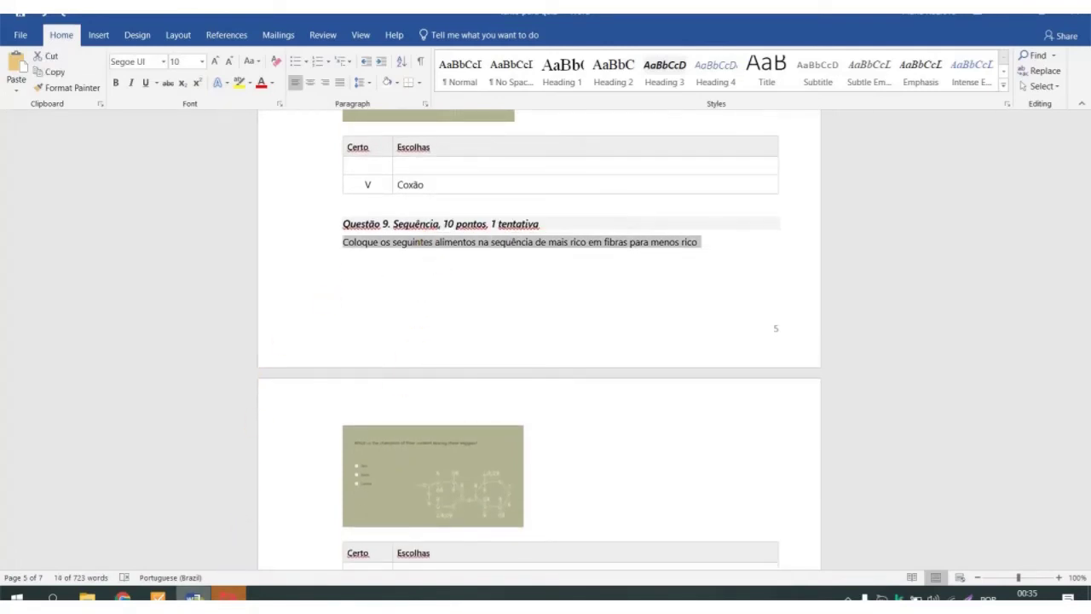
{"action": "left_click", "coordinate": [193, 596]}
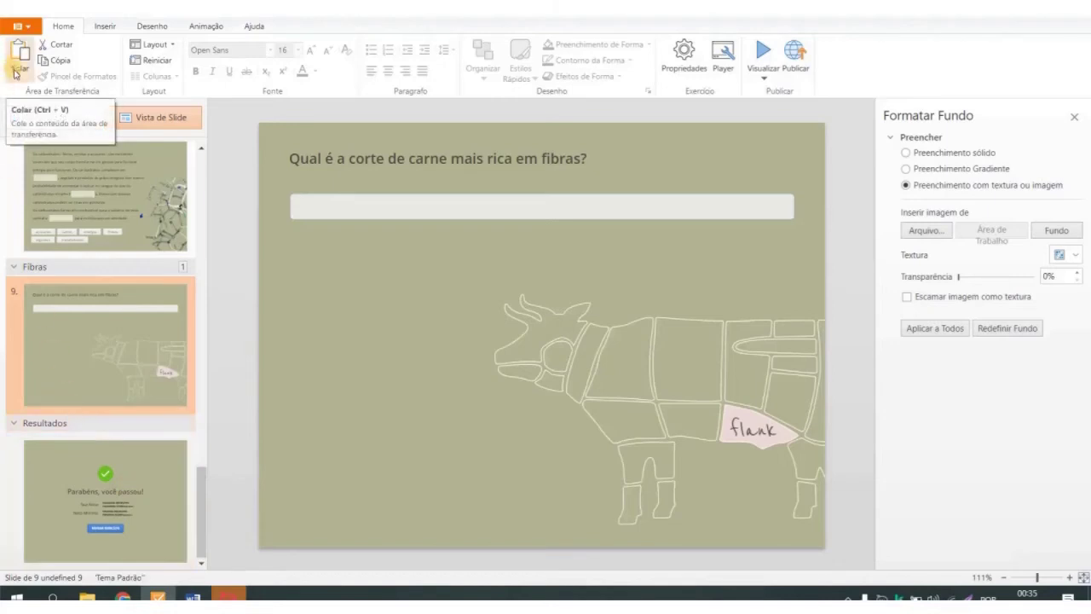
{"action": "left_click", "coordinate": [57, 117]}
{"action": "left_click", "coordinate": [19, 78]}
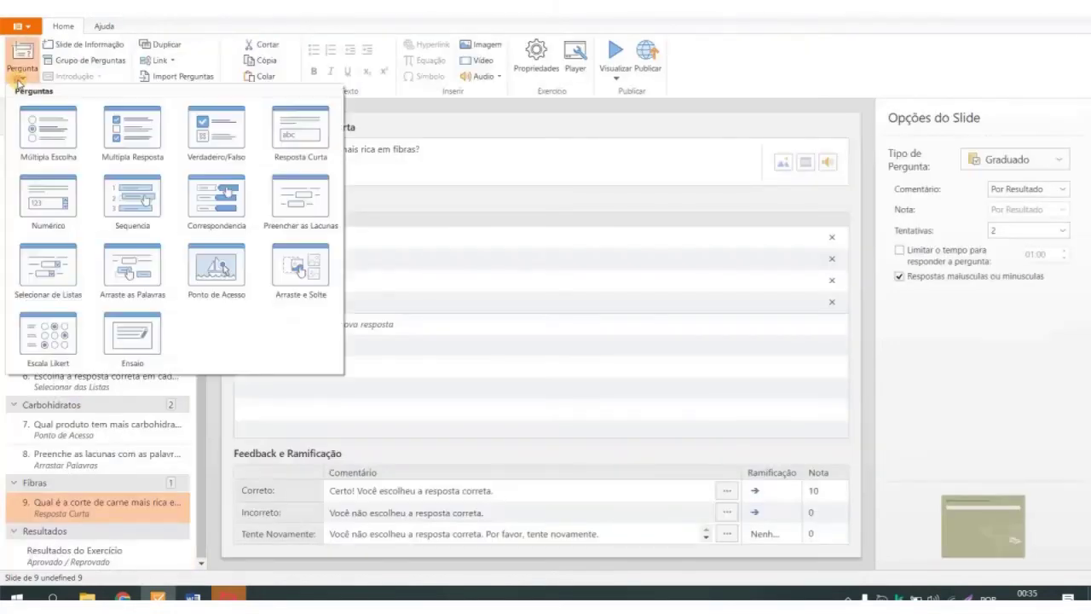
{"action": "left_click", "coordinate": [135, 203]}
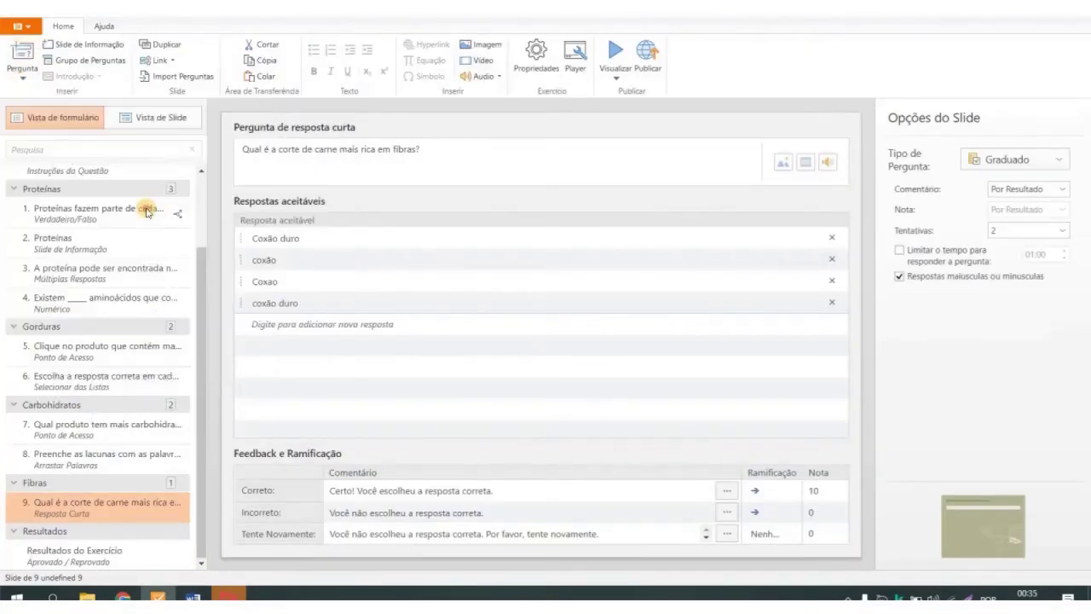
{"action": "key", "text": "ctrl+v"}
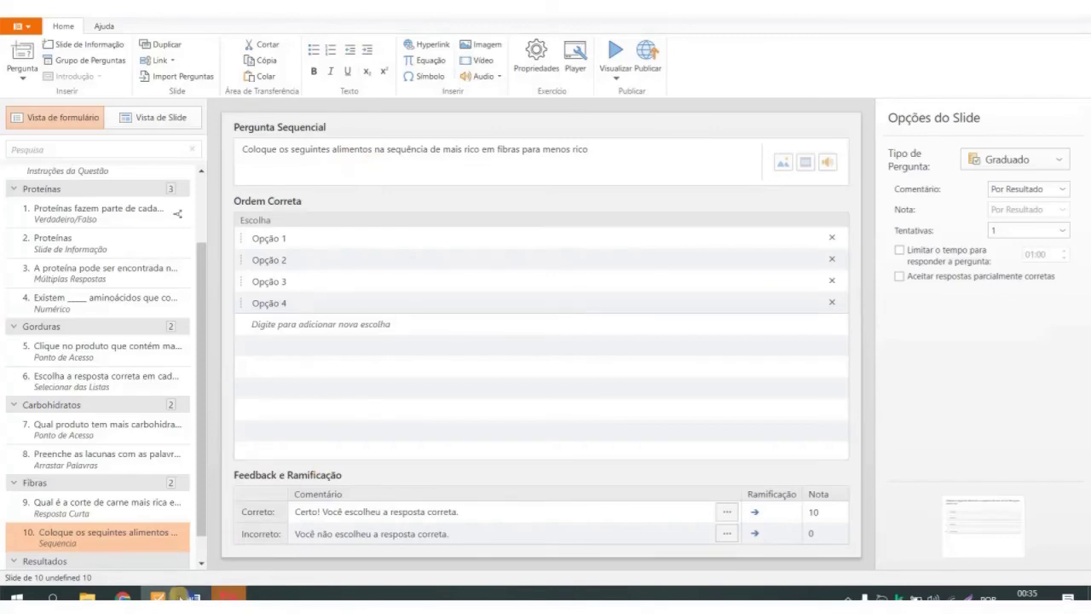
- Copy "coentro" from the Questão 9 choices table in Word into the first choice of the sequence question
{"action": "mouse_move", "coordinate": [180, 597]}
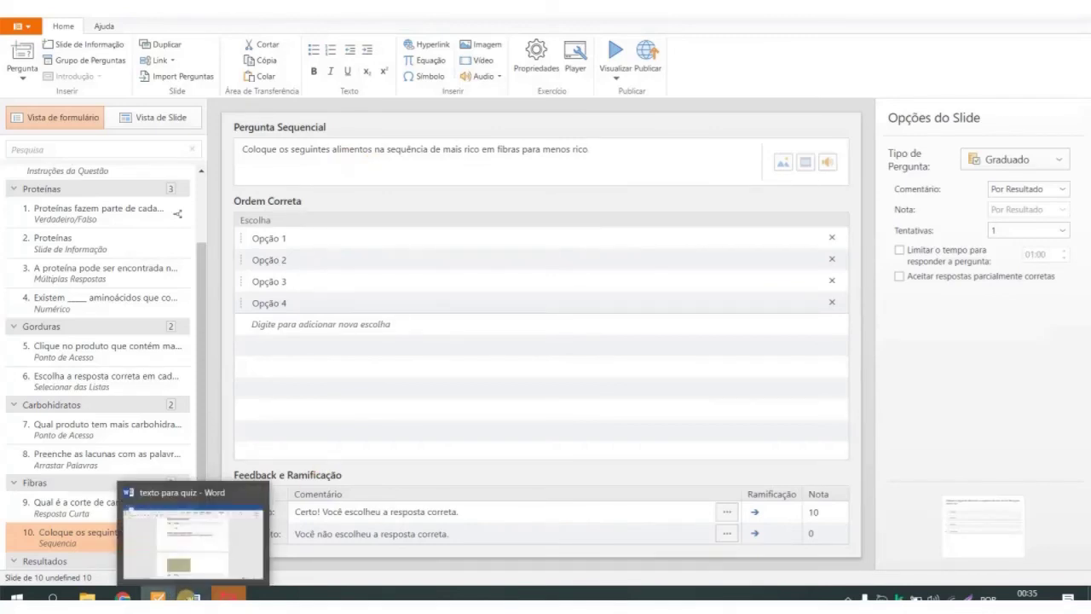
{"action": "left_click", "coordinate": [241, 508]}
{"action": "scroll", "coordinate": [329, 437], "scroll_direction": "down", "scroll_amount": 5}
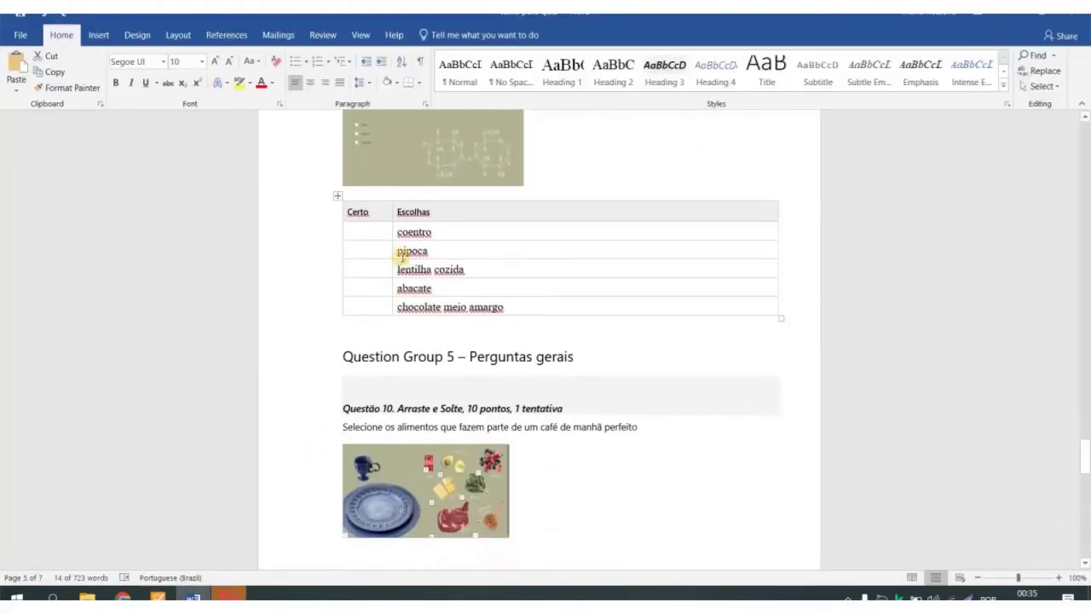
{"action": "left_click", "coordinate": [398, 232]}
{"action": "left_click_drag", "start_coordinate": [398, 232], "coordinate": [226, 242]}
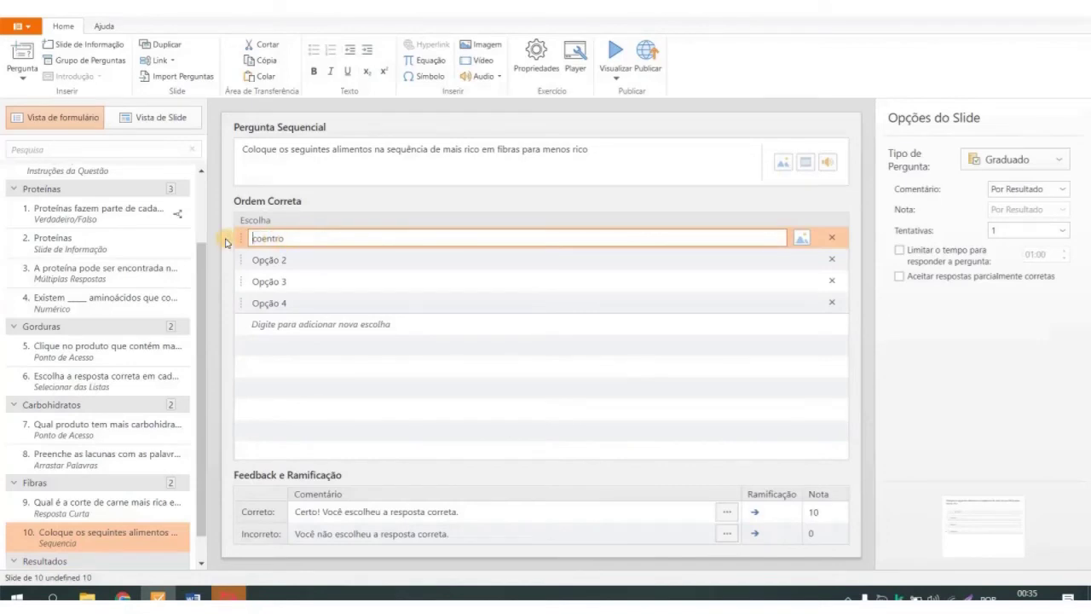
- Copy "lentilha cozida" from the Word table into the second choice and remove its leading spaces
{"action": "left_click", "coordinate": [193, 596]}
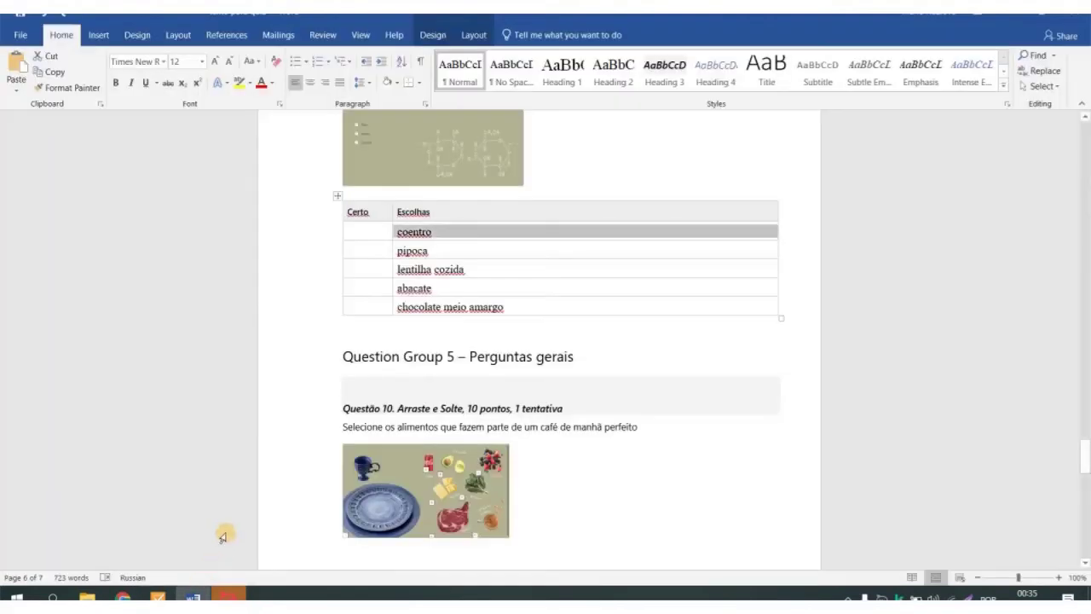
{"action": "triple_click", "coordinate": [418, 268]}
{"action": "key", "text": "ctrl+c"}
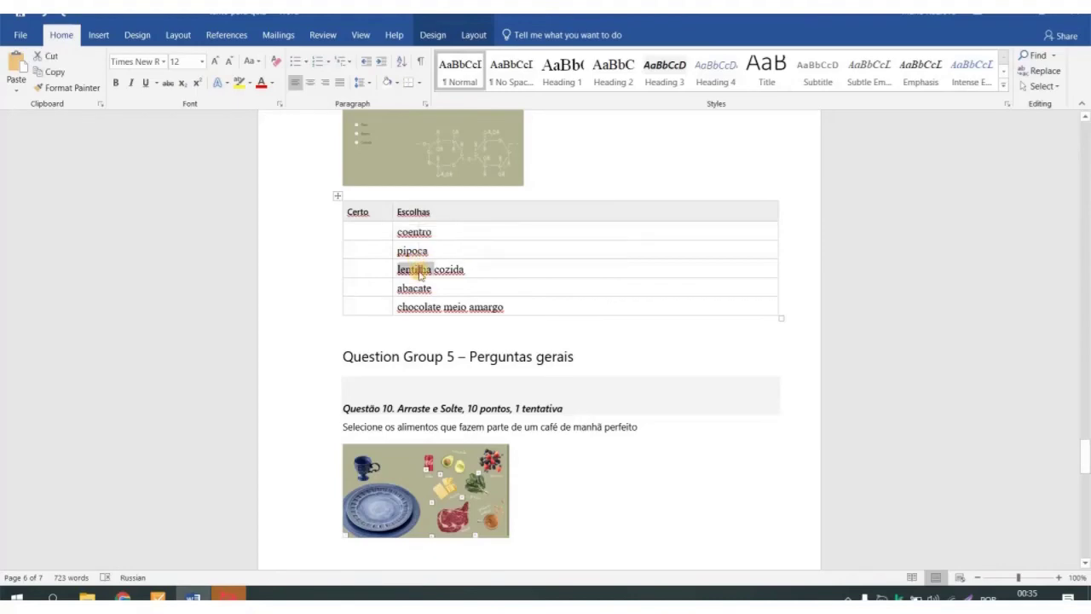
{"action": "left_click", "coordinate": [169, 595]}
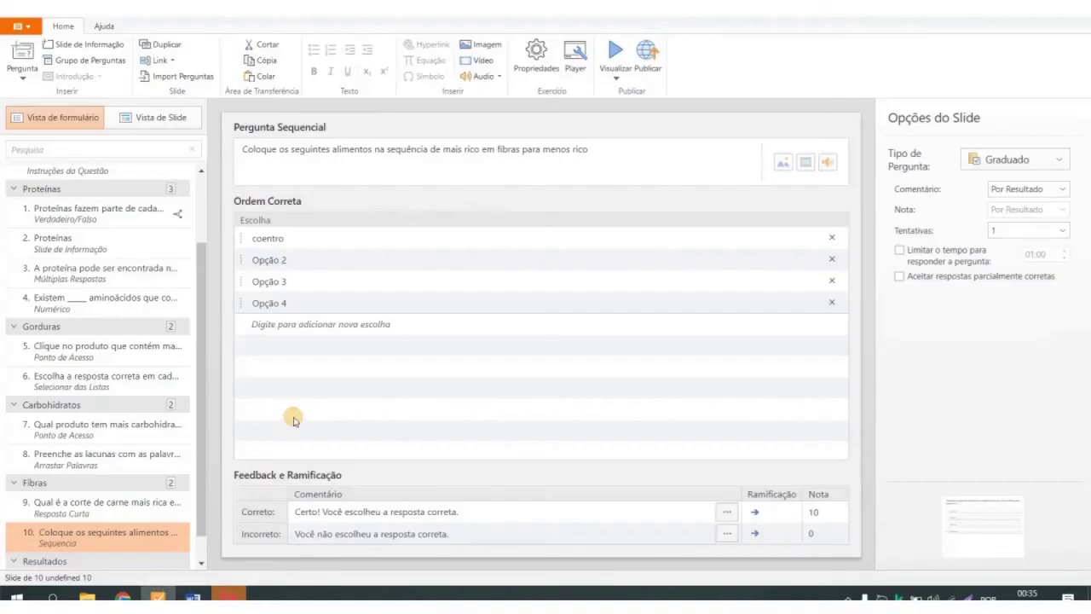
{"action": "left_click", "coordinate": [311, 259]}
{"action": "key", "text": "ctrl+a"}
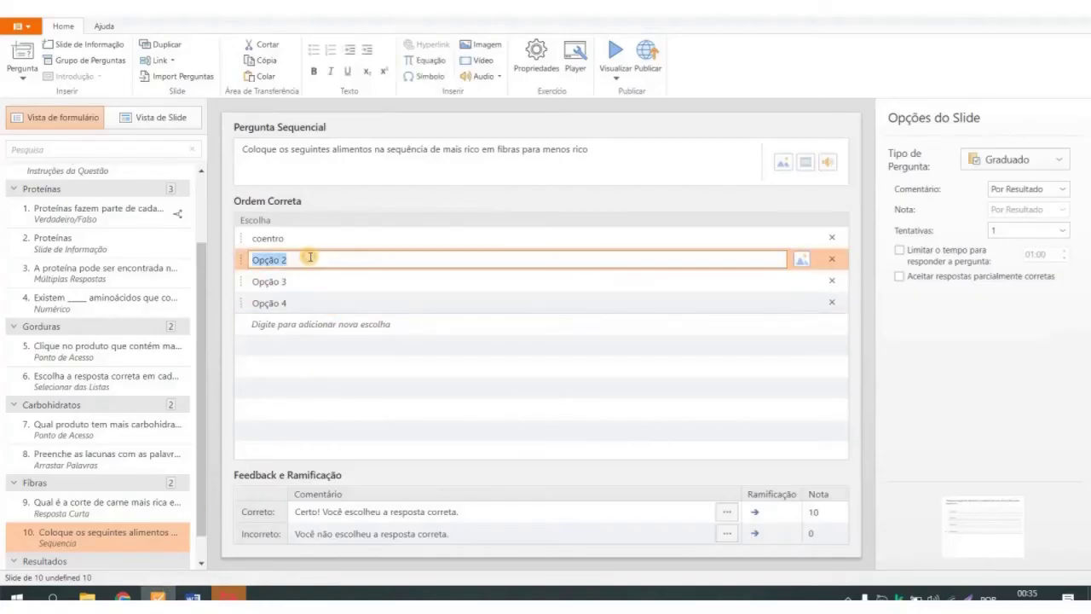
{"action": "key", "text": "ctrl+v"}
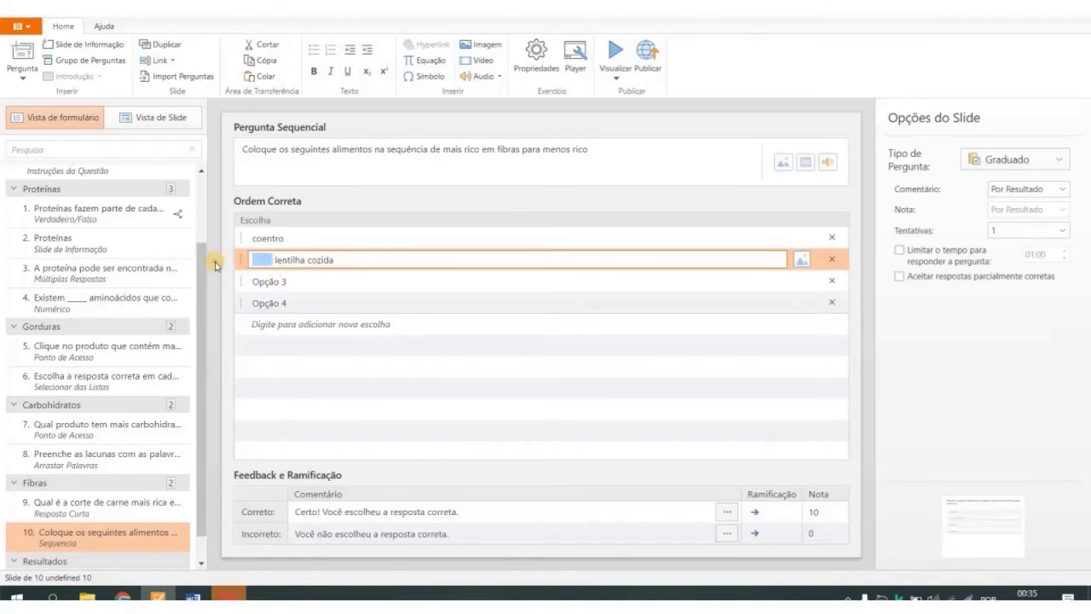
{"action": "key", "text": "Home"}
{"action": "key", "text": "Delete"}
- Replace the second choice with "pipoca" and put the copied "lentilha cozida" in the third choice
{"action": "left_click", "coordinate": [274, 280]}
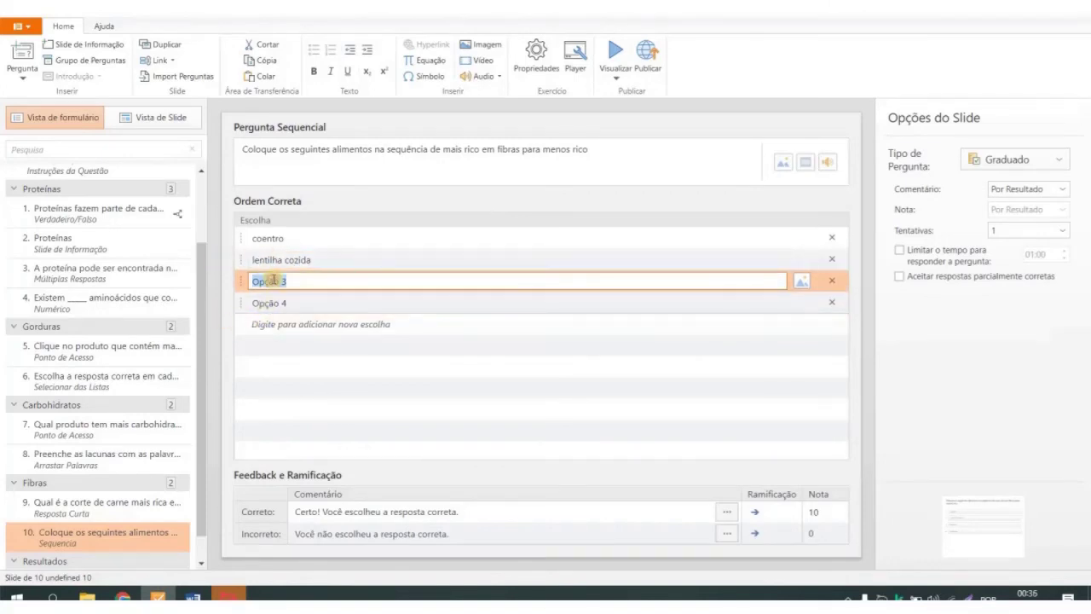
{"action": "left_click", "coordinate": [273, 260]}
{"action": "key", "text": "ctrl+c"}
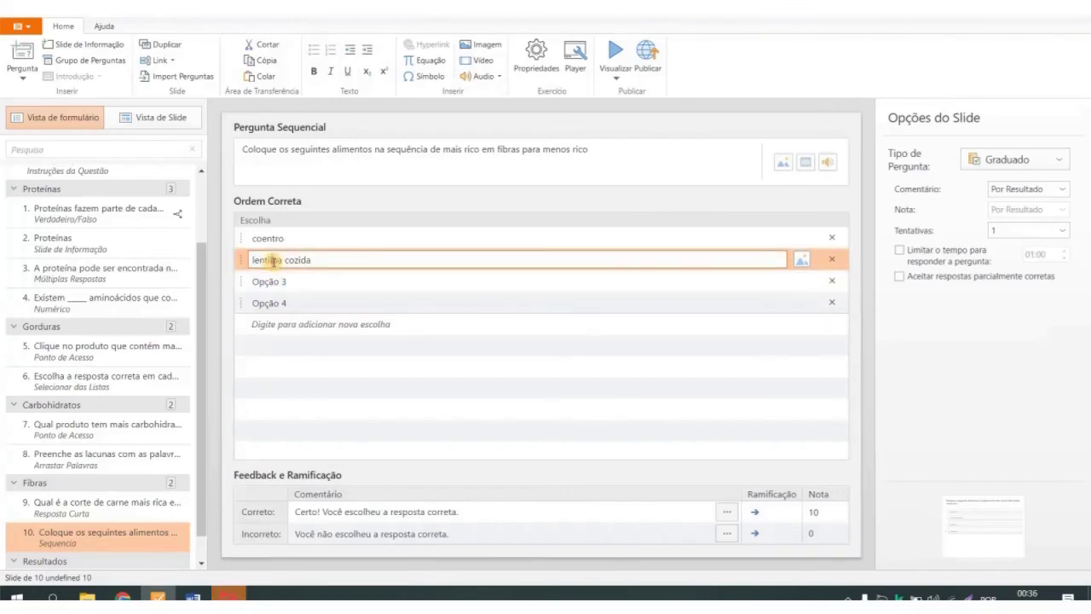
{"action": "type", "text": "pipoca"}
{"action": "left_click", "coordinate": [281, 278]}
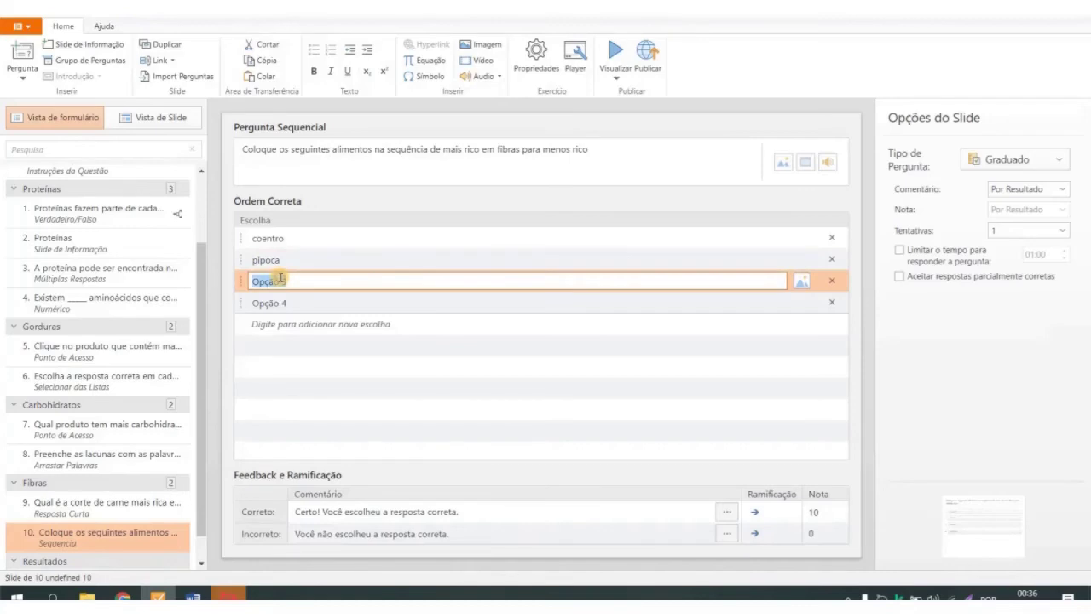
{"action": "key", "text": "ctrl+v"}
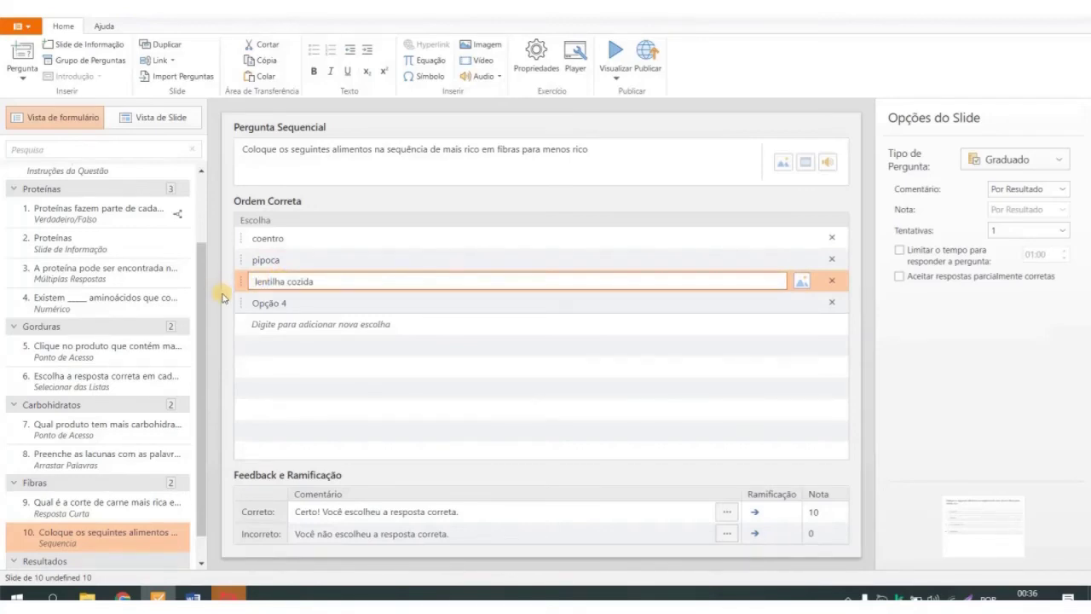
{"action": "left_click", "coordinate": [253, 303]}
- Set the fourth choice to "abacate" and add "chocolate meio amargo" from the Word table as the fifth, without leading spaces
{"action": "left_click", "coordinate": [193, 597]}
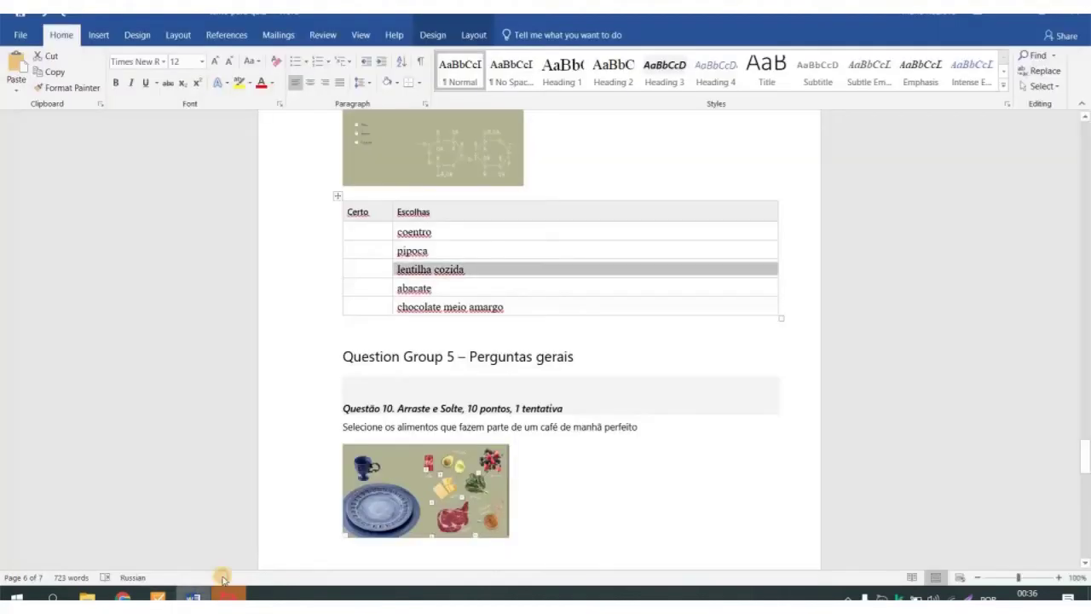
{"action": "triple_click", "coordinate": [413, 306]}
{"action": "key", "text": "ctrl+c"}
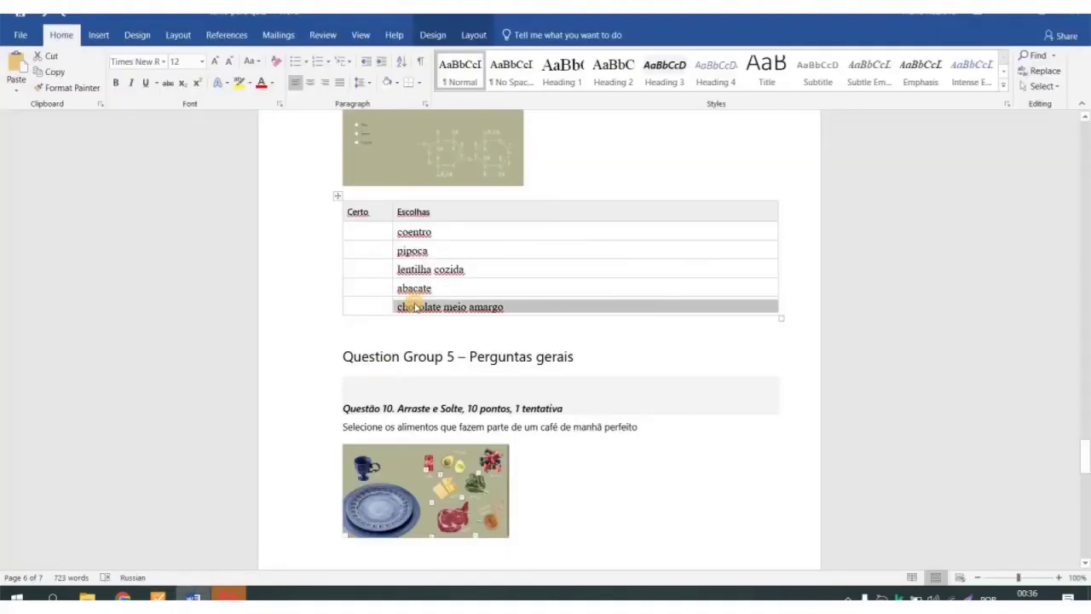
{"action": "left_click", "coordinate": [157, 597]}
{"action": "left_click", "coordinate": [278, 284]}
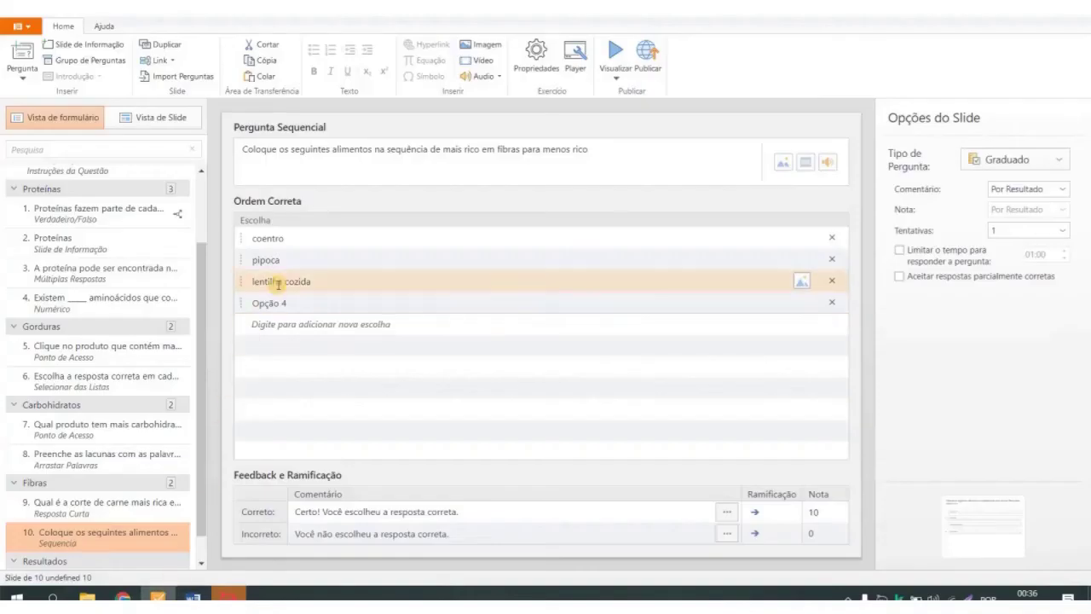
{"action": "left_click", "coordinate": [283, 303]}
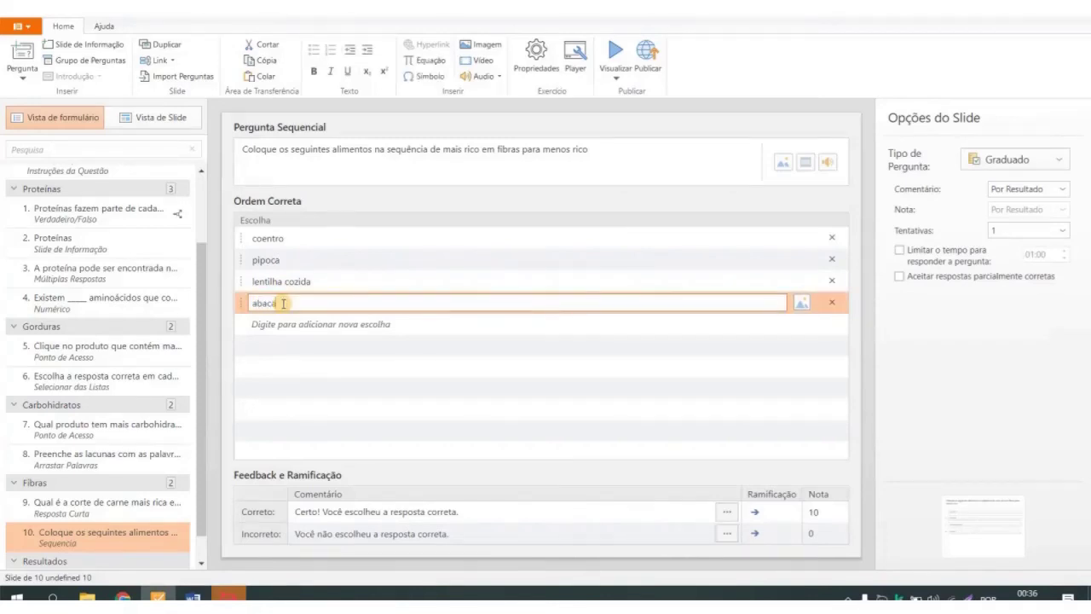
{"action": "left_click", "coordinate": [290, 322]}
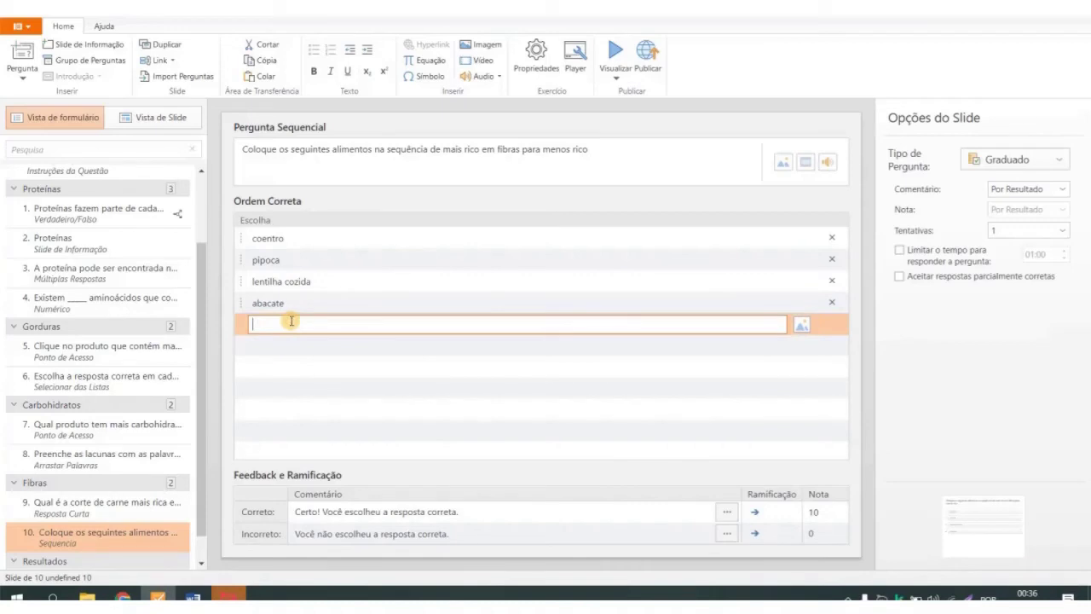
{"action": "key", "text": "ctrl+v"}
{"action": "left_click_drag", "start_coordinate": [275, 326], "coordinate": [236, 328]}
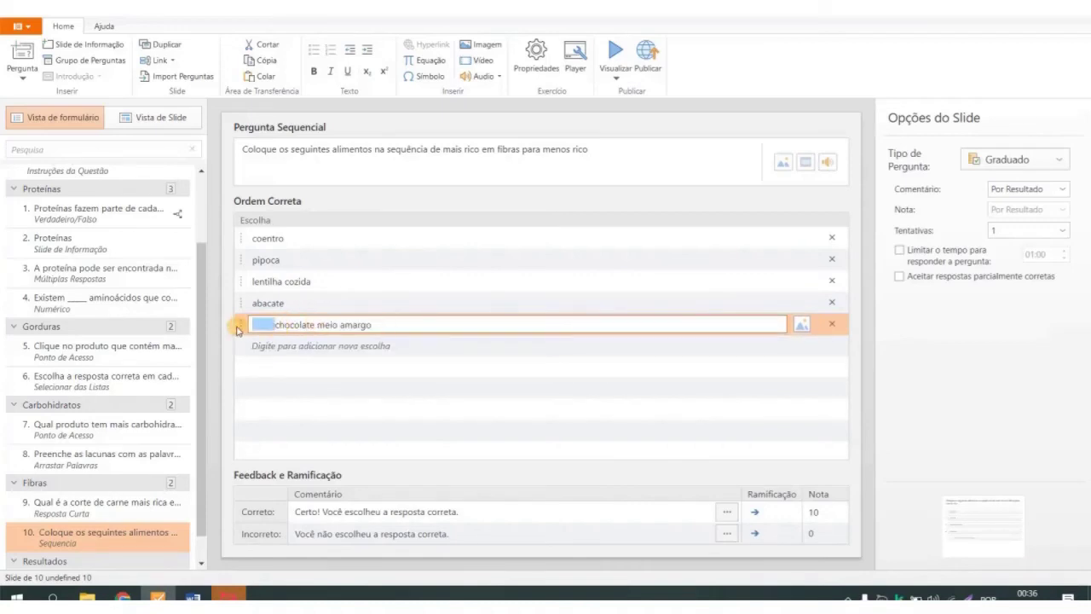
{"action": "key", "text": "BackSpace"}
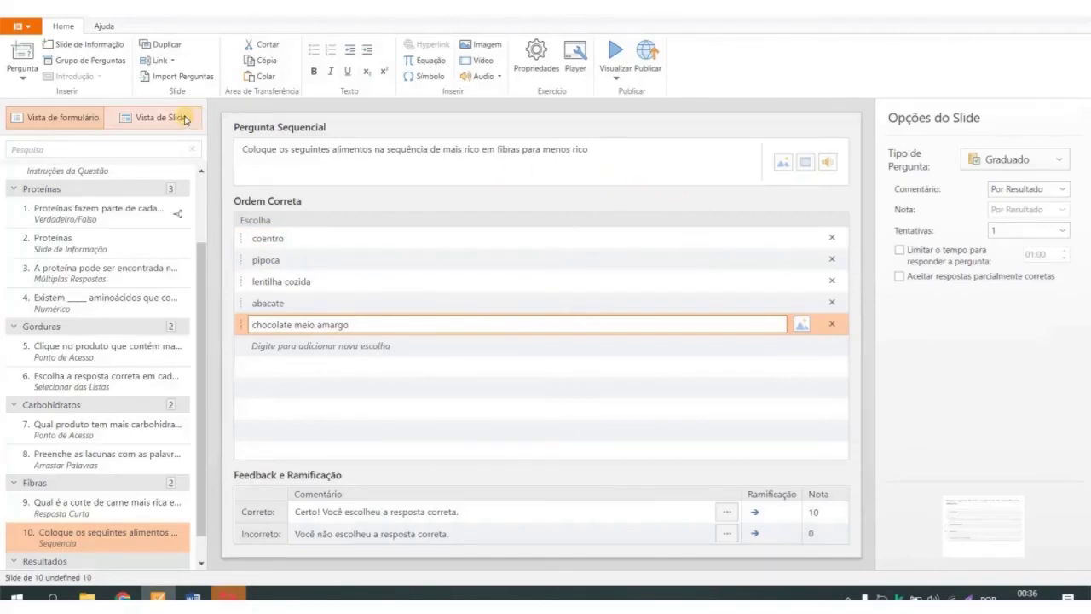
- In slide view, fill the background of slide 10 with image file 10 from the images folder
{"action": "left_click", "coordinate": [185, 119]}
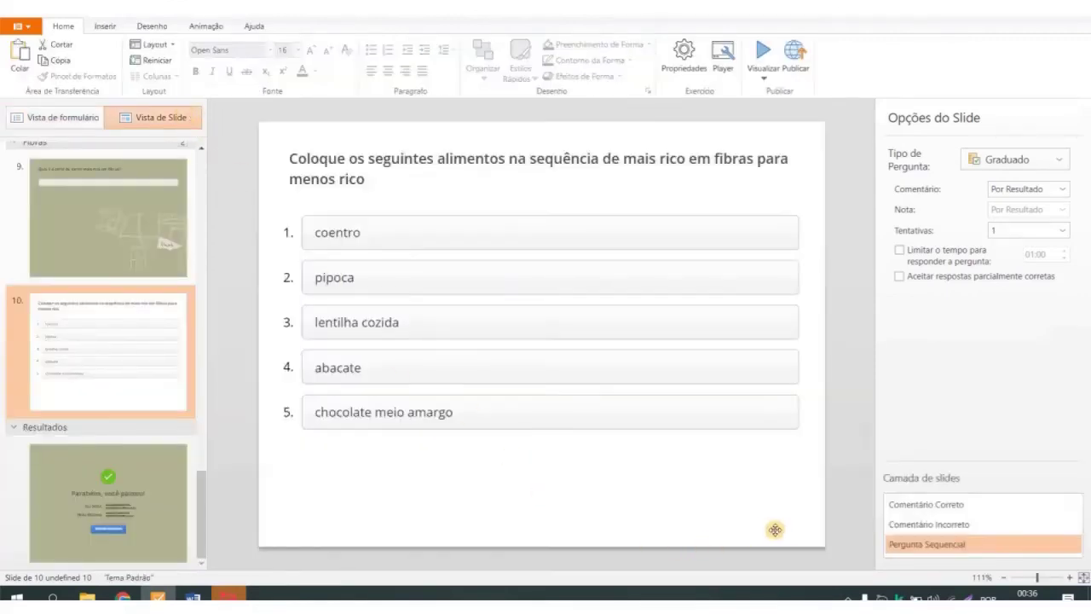
{"action": "right_click", "coordinate": [794, 533]}
{"action": "left_click", "coordinate": [801, 537]}
{"action": "right_click", "coordinate": [803, 541]}
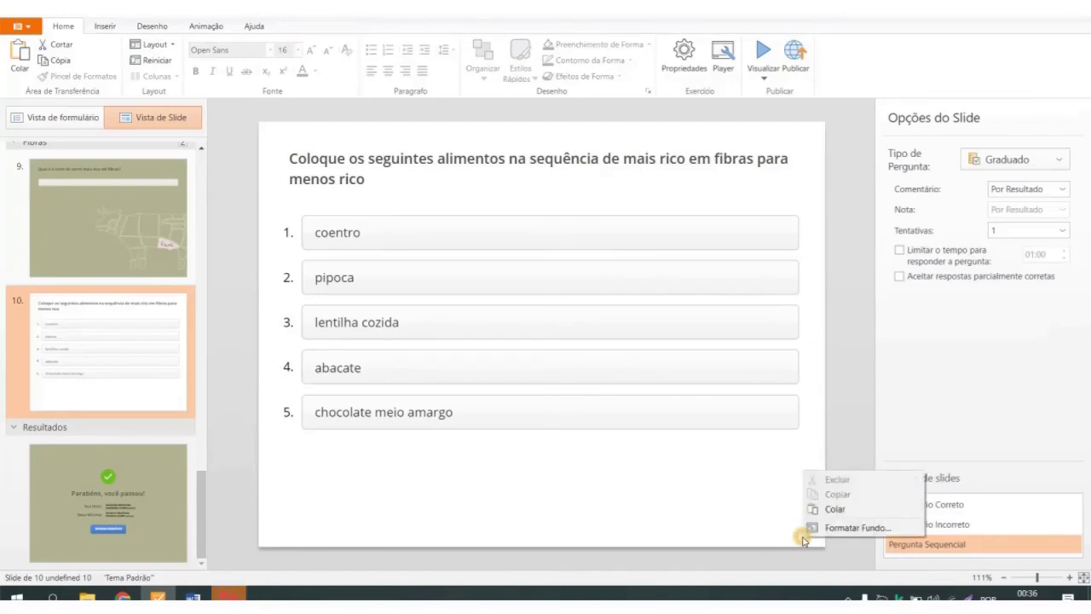
{"action": "left_click", "coordinate": [814, 528]}
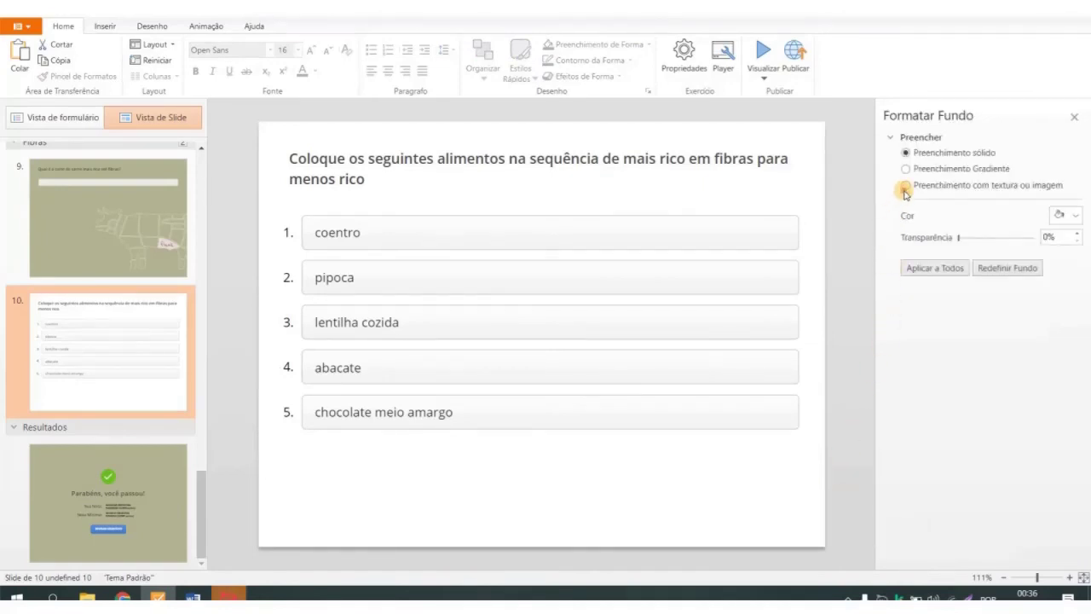
{"action": "left_click", "coordinate": [905, 187]}
{"action": "left_click", "coordinate": [926, 230]}
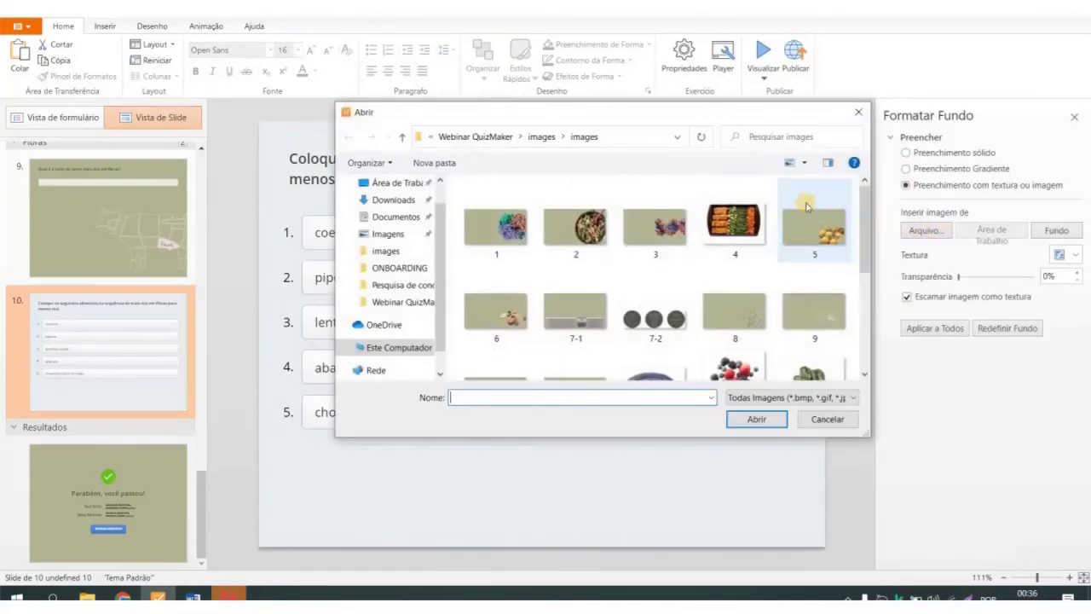
{"action": "scroll", "coordinate": [682, 294], "scroll_direction": "down", "scroll_amount": 1}
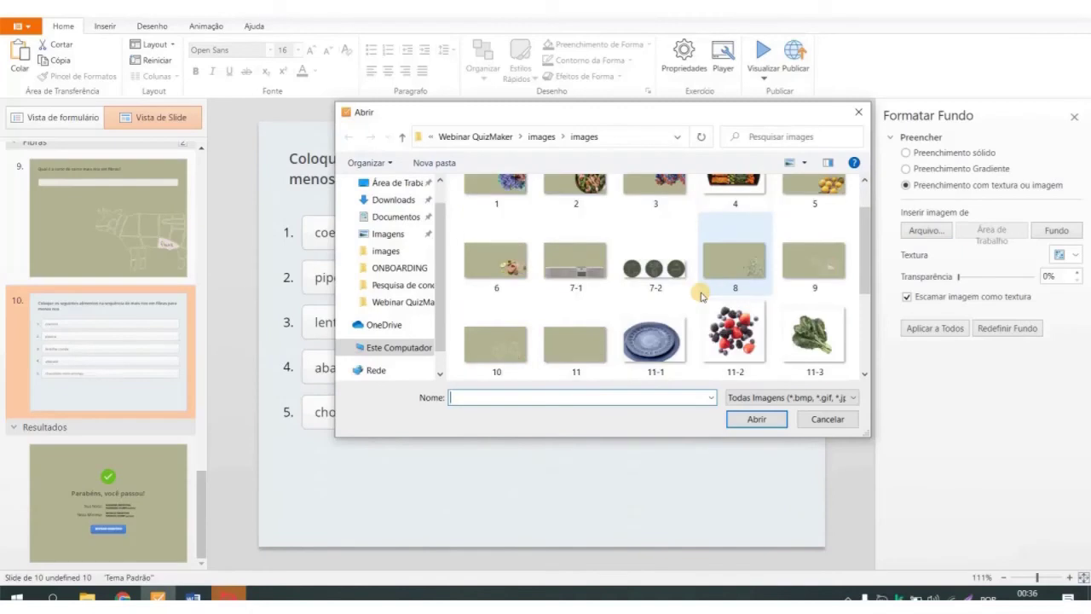
{"action": "left_click", "coordinate": [506, 348]}
{"action": "left_click", "coordinate": [753, 418]}
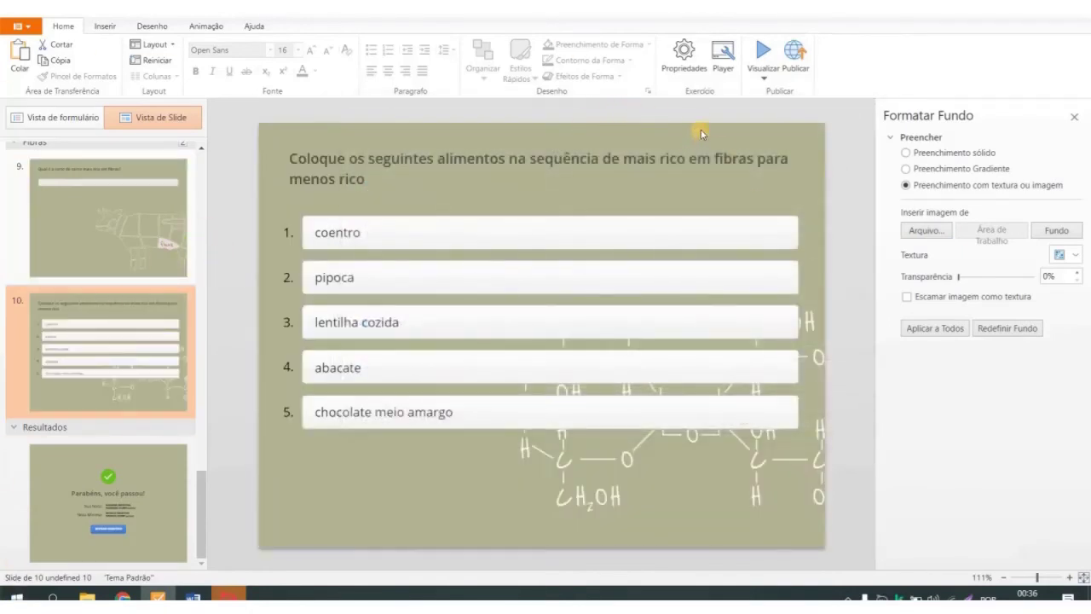
- Preview slide 10 maximized, order the foods coentro, pipoca, lentilha cozida, abacate, chocolate meio amargo, submit the answer and close the preview
{"action": "left_click", "coordinate": [764, 77]}
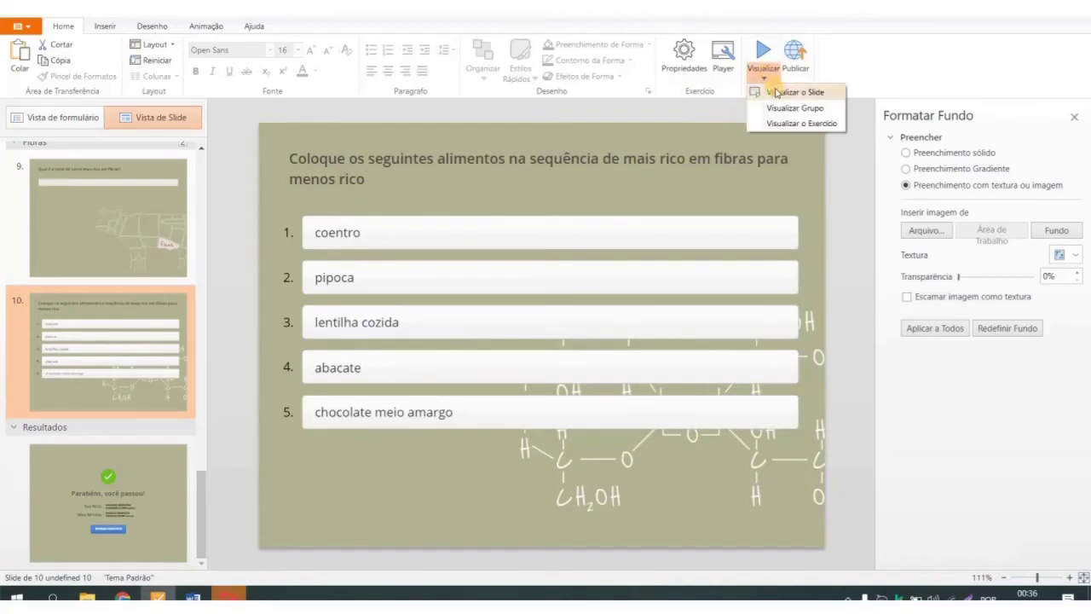
{"action": "left_click", "coordinate": [774, 91]}
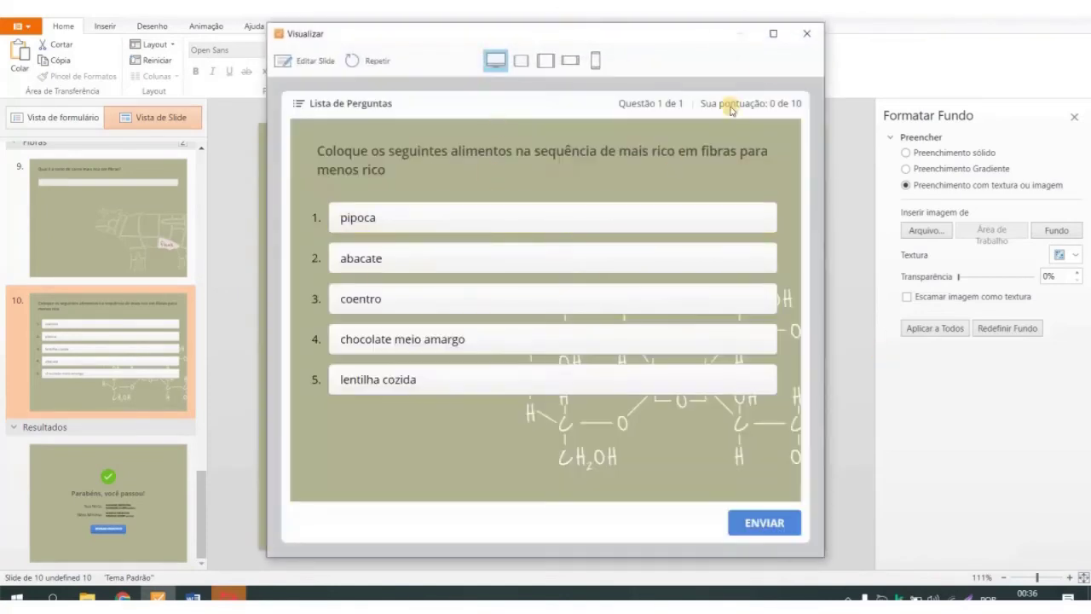
{"action": "left_click", "coordinate": [774, 33]}
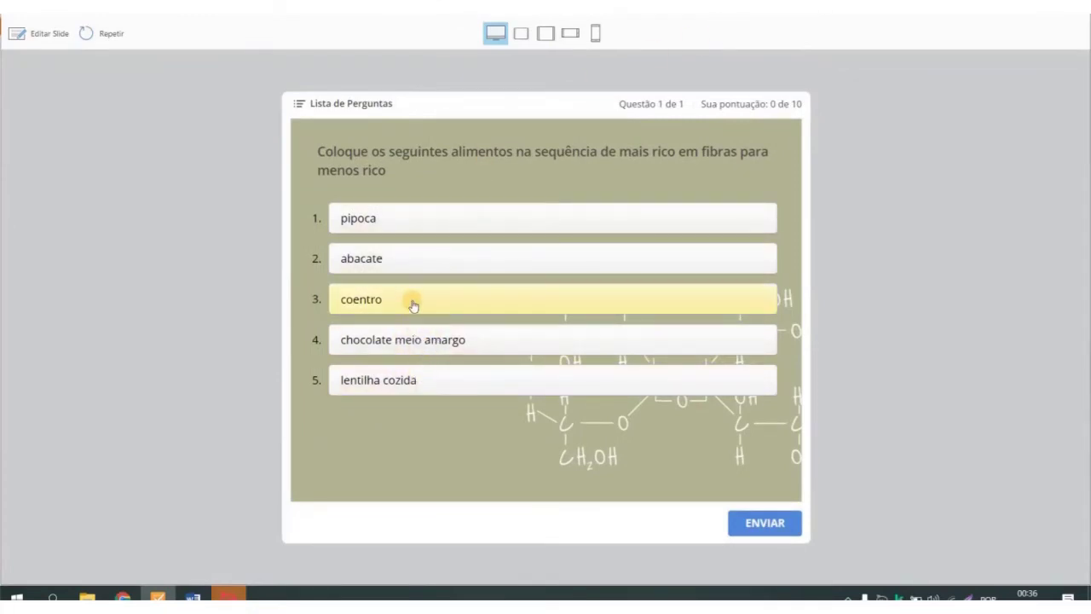
{"action": "left_click_drag", "start_coordinate": [410, 302], "coordinate": [404, 214]}
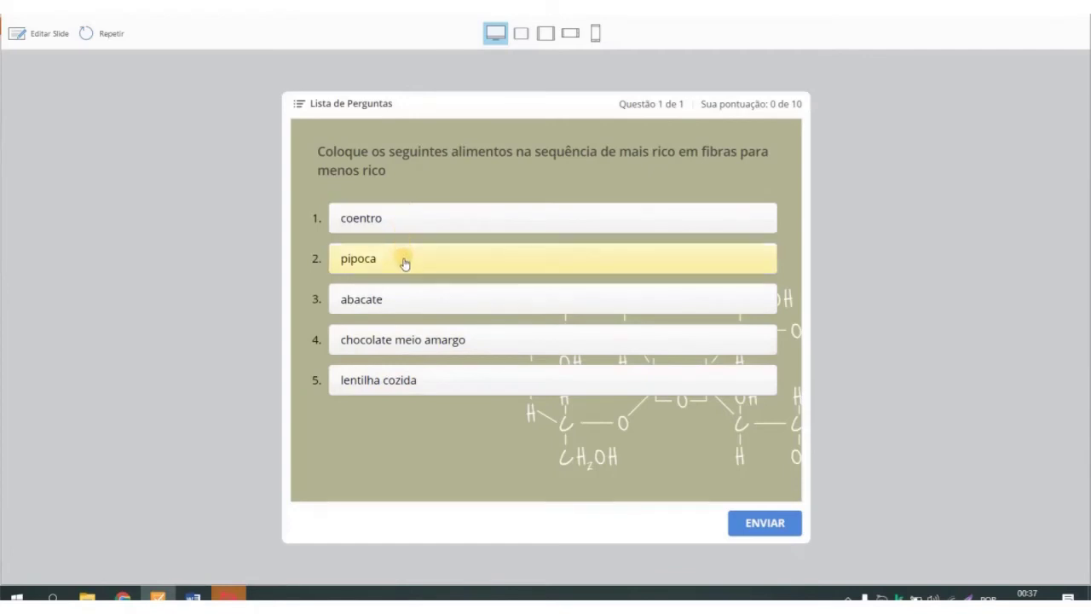
{"action": "left_click_drag", "start_coordinate": [436, 381], "coordinate": [434, 300]}
{"action": "left_click", "coordinate": [741, 522]}
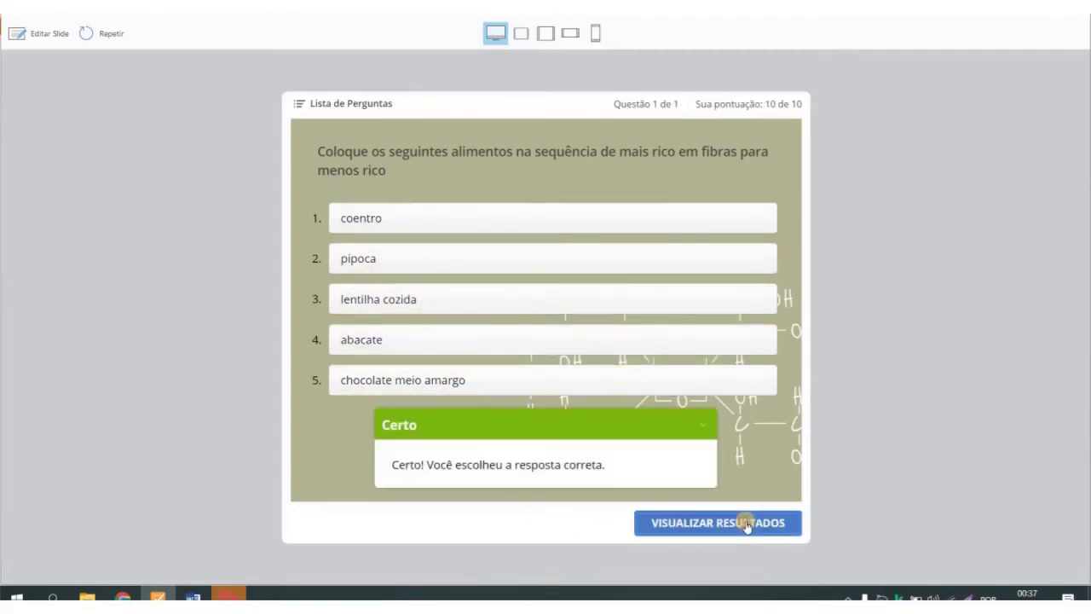
{"action": "left_click", "coordinate": [1075, 7]}
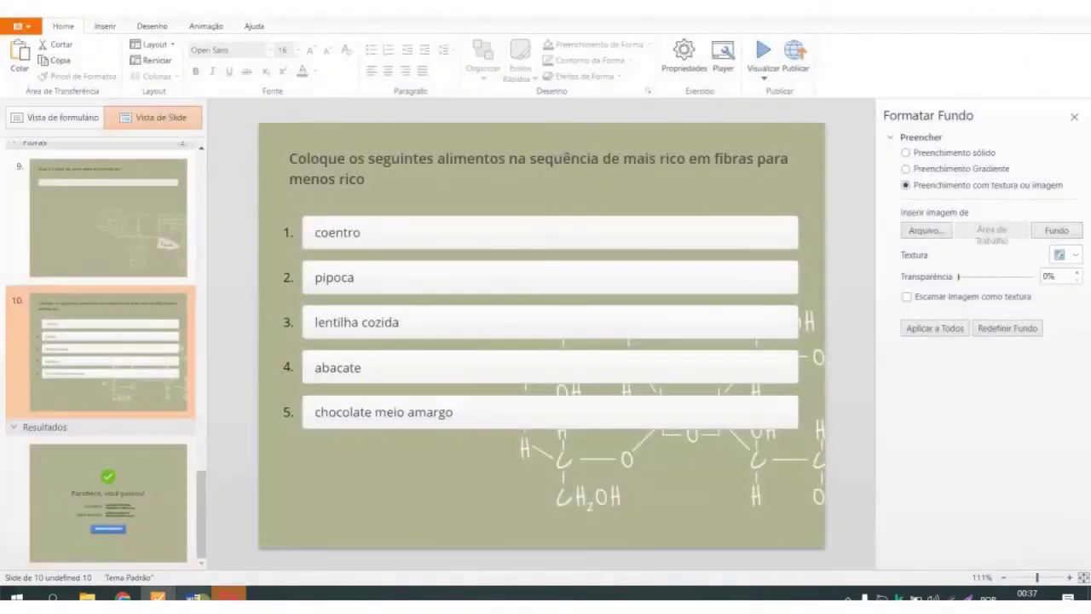
- Switch to the Word document and copy the Questão 10 text "Selecione os alimentos que fazem parte de um café de manhã perfeito"
{"action": "left_click", "coordinate": [193, 597]}
{"action": "scroll", "coordinate": [343, 446], "scroll_direction": "down", "scroll_amount": 5}
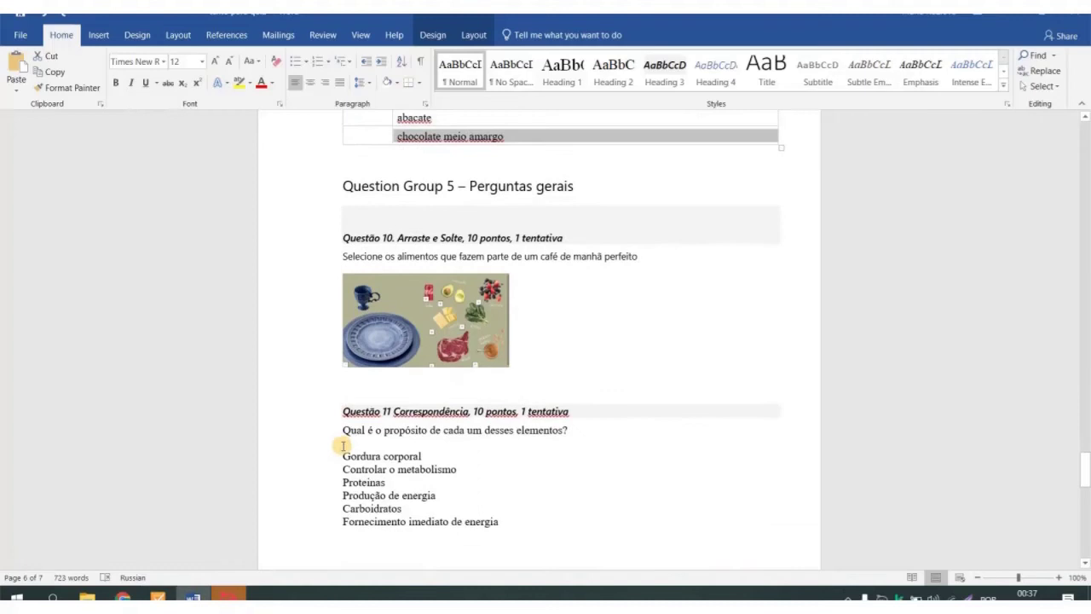
{"action": "triple_click", "coordinate": [418, 255]}
{"action": "key", "text": "ctrl+c"}
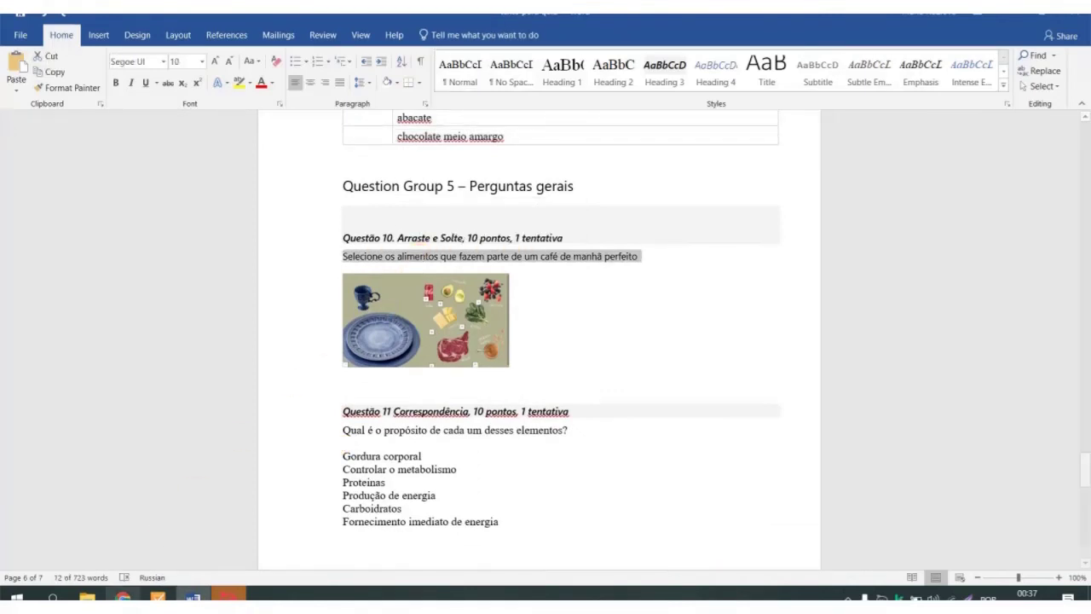
- Return to the quiz editor's form view and add a question group named "Perguntas gerais" after the Fibras group
{"action": "left_click", "coordinate": [157, 597]}
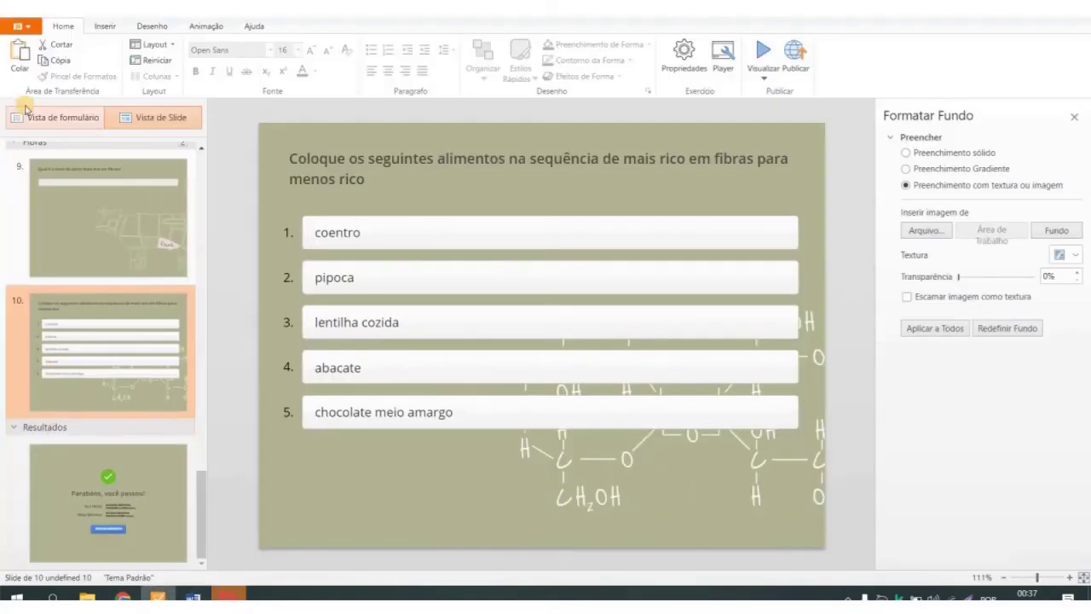
{"action": "left_click", "coordinate": [53, 116]}
{"action": "left_click", "coordinate": [77, 61]}
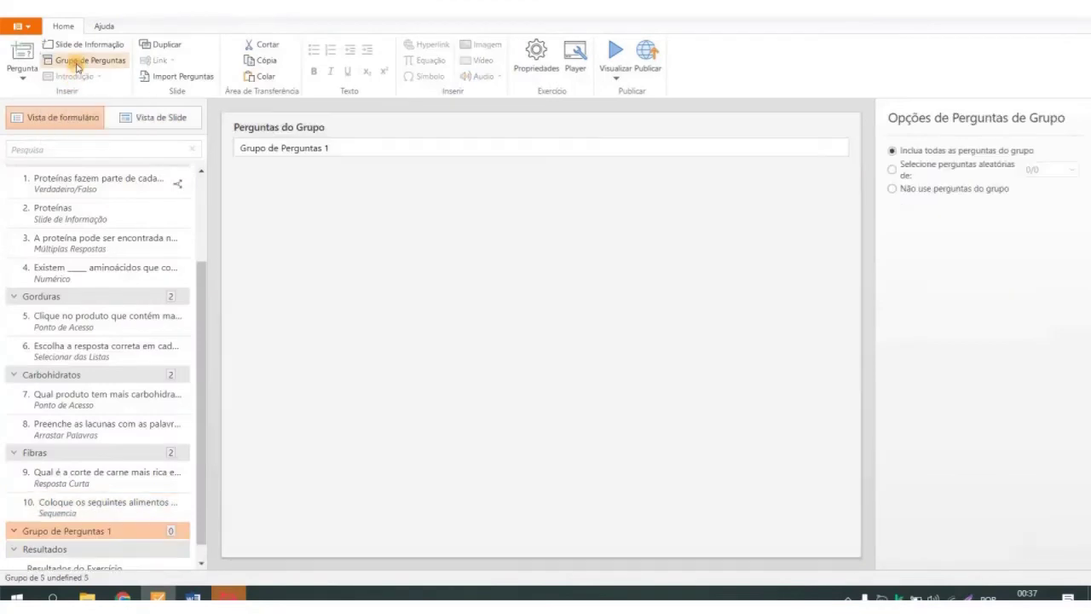
{"action": "left_click", "coordinate": [281, 148]}
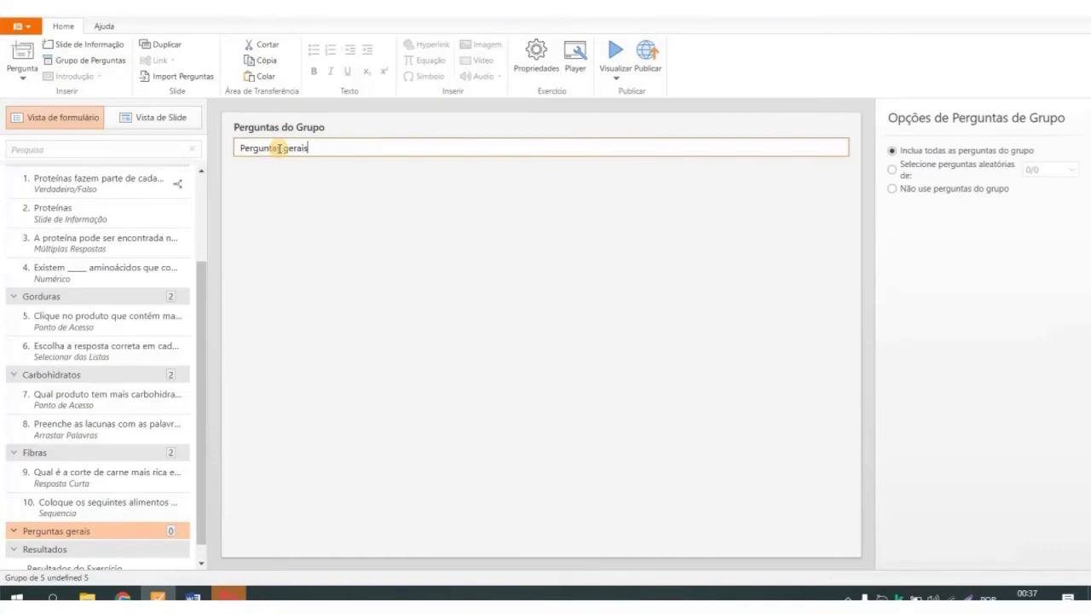
- Add an Arraste e Solte question to the Perguntas gerais group and replace its default question text with the copied sentence
{"action": "left_click", "coordinate": [23, 78]}
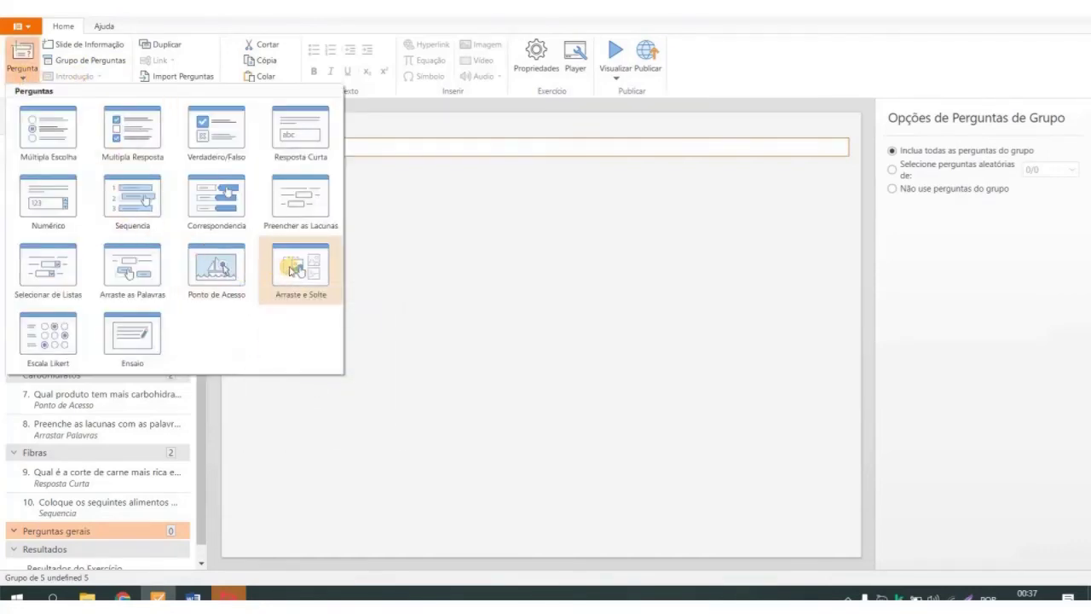
{"action": "left_click", "coordinate": [293, 270]}
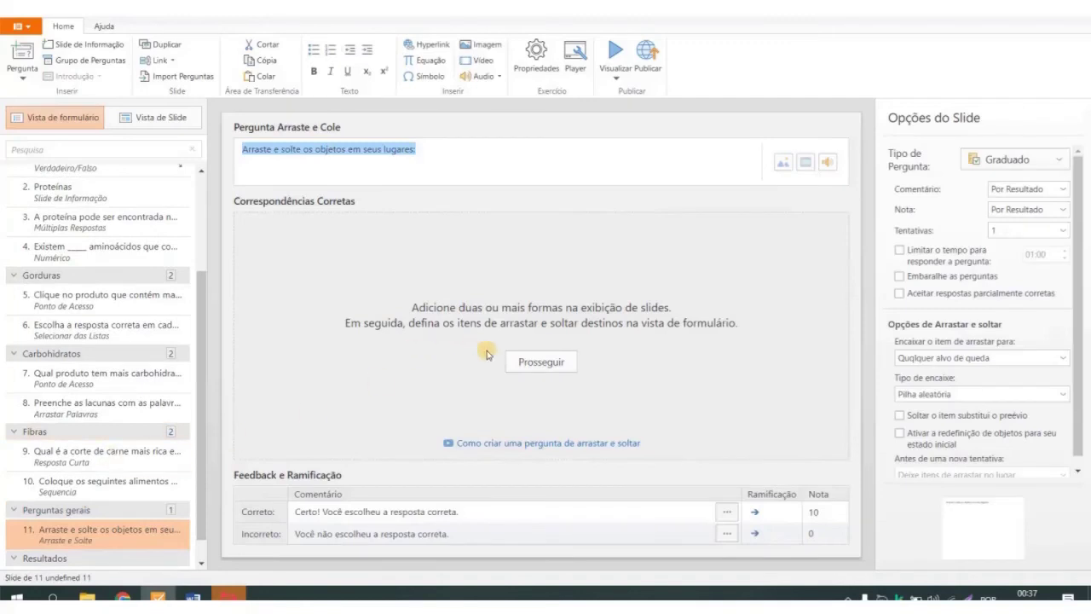
{"action": "key", "text": "ctrl+v"}
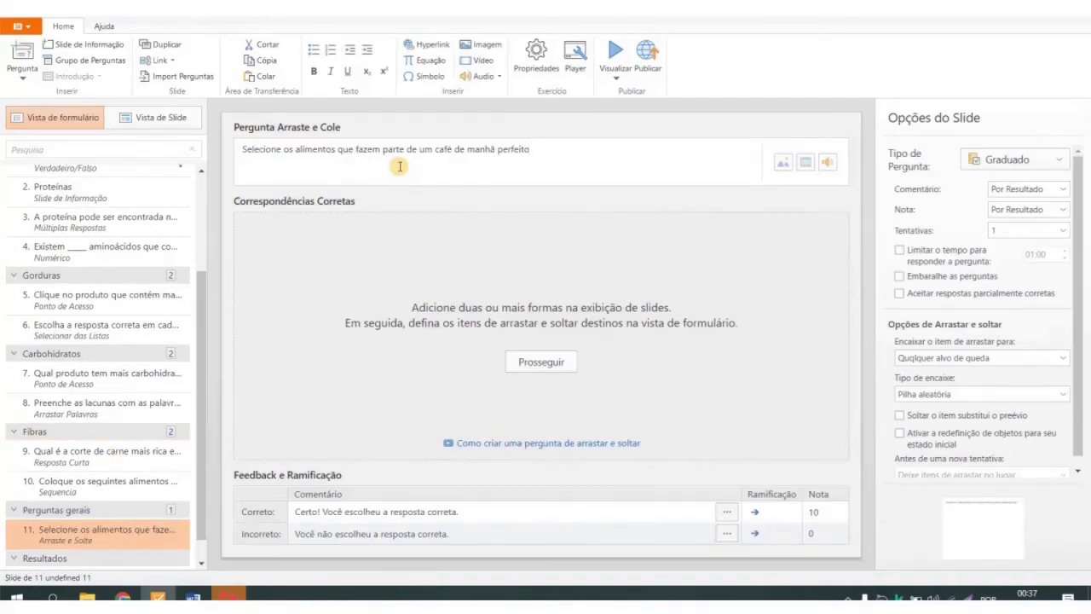